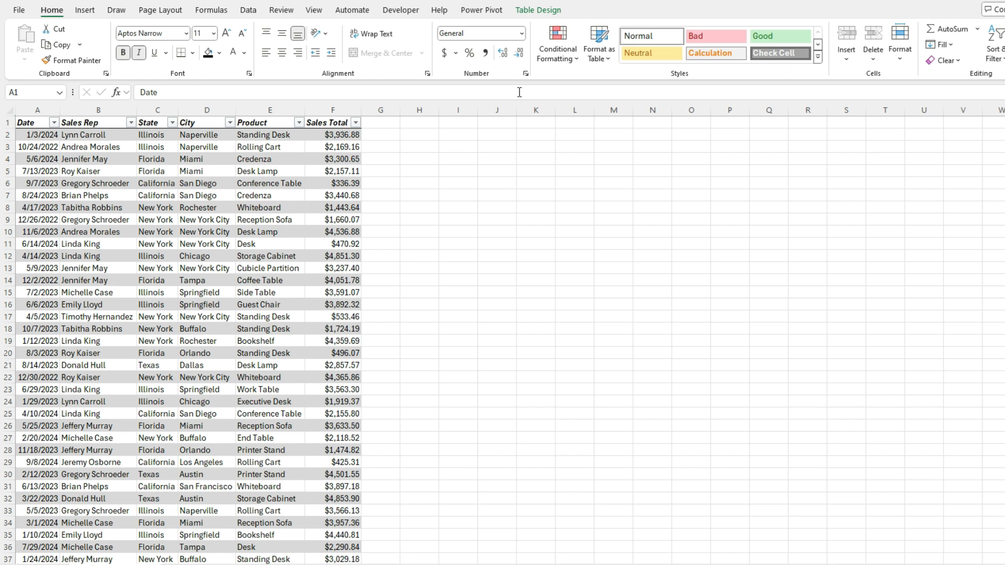
- Enter a FILTER formula in I4 that returns all rows of Table1 where the State column equals "Illinois"
{"action": "left_click", "coordinate": [458, 157]}
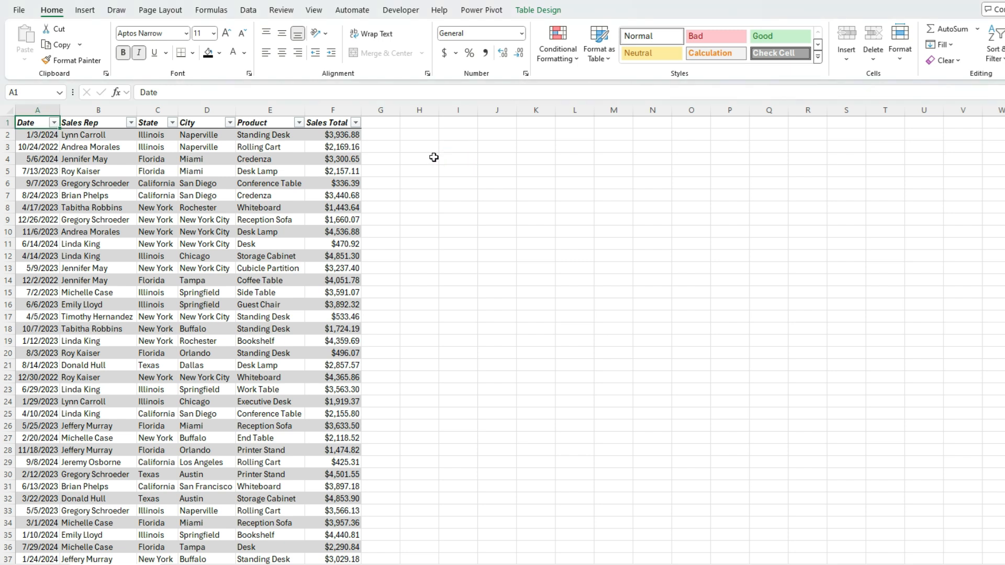
{"action": "left_click", "coordinate": [446, 156]}
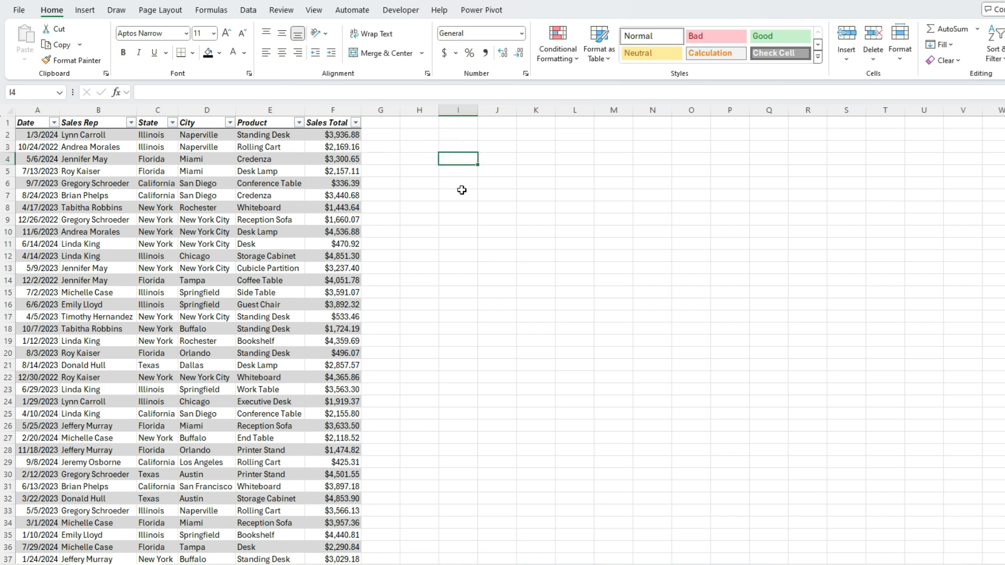
{"action": "type", "text": "=filter"}
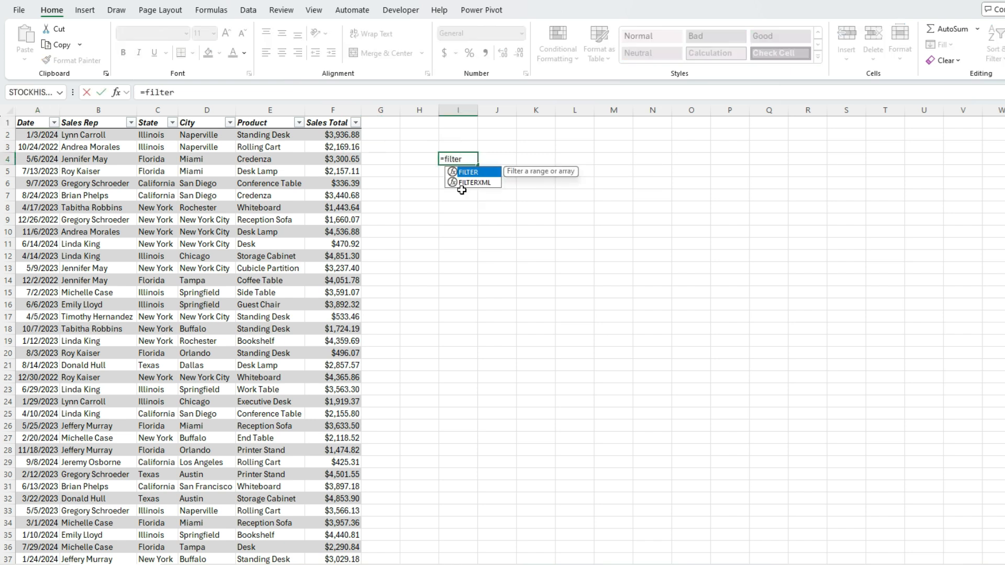
{"action": "key", "text": "Tab"}
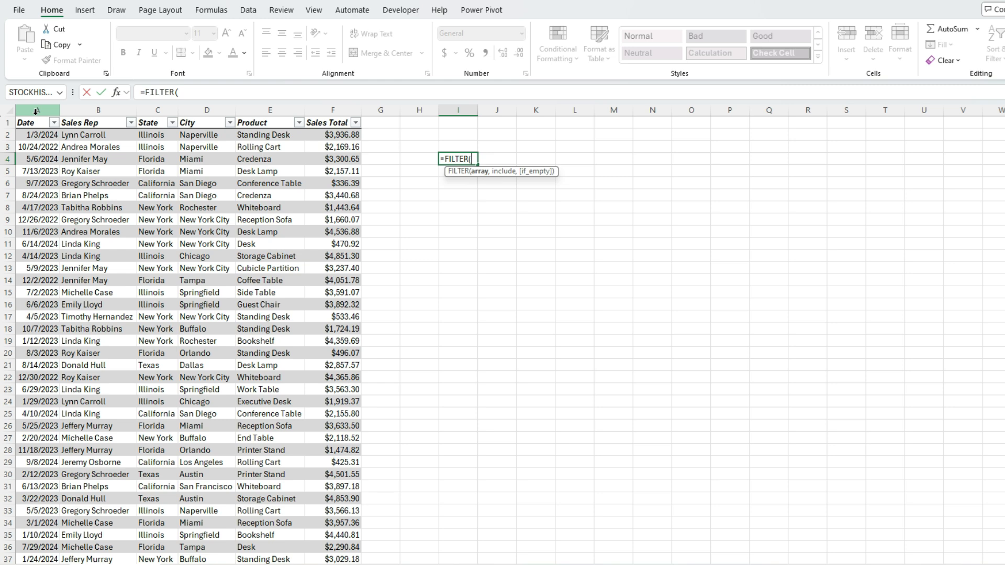
{"action": "left_click_drag", "start_coordinate": [38, 118], "coordinate": [329, 112]}
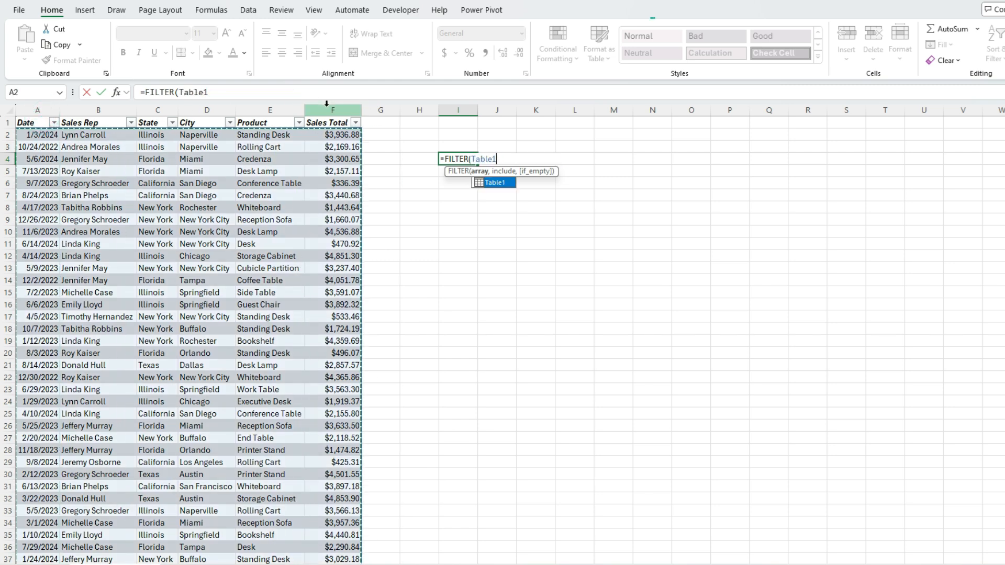
{"action": "left_click", "coordinate": [228, 93]}
{"action": "type", "text": ","}
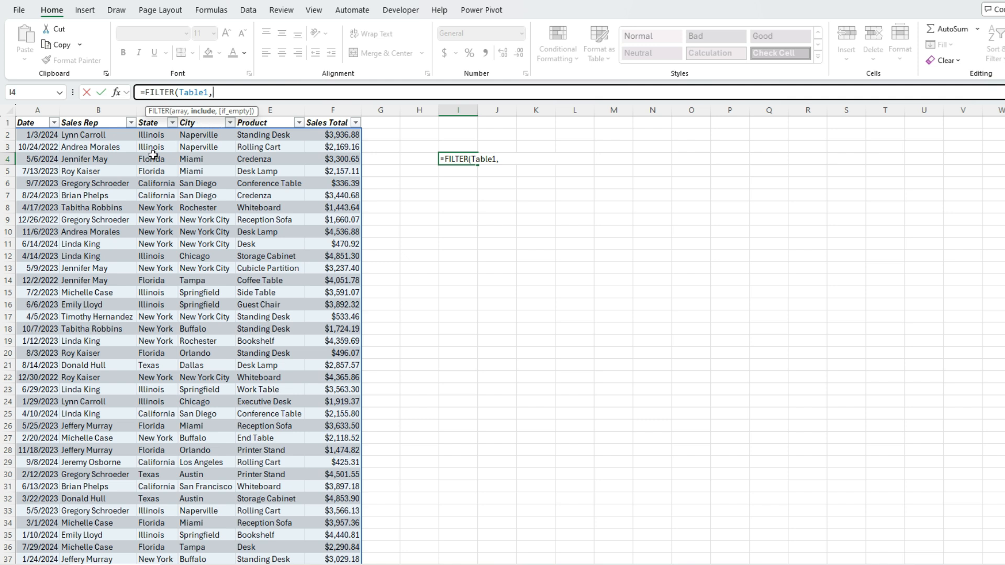
{"action": "left_click", "coordinate": [145, 117]}
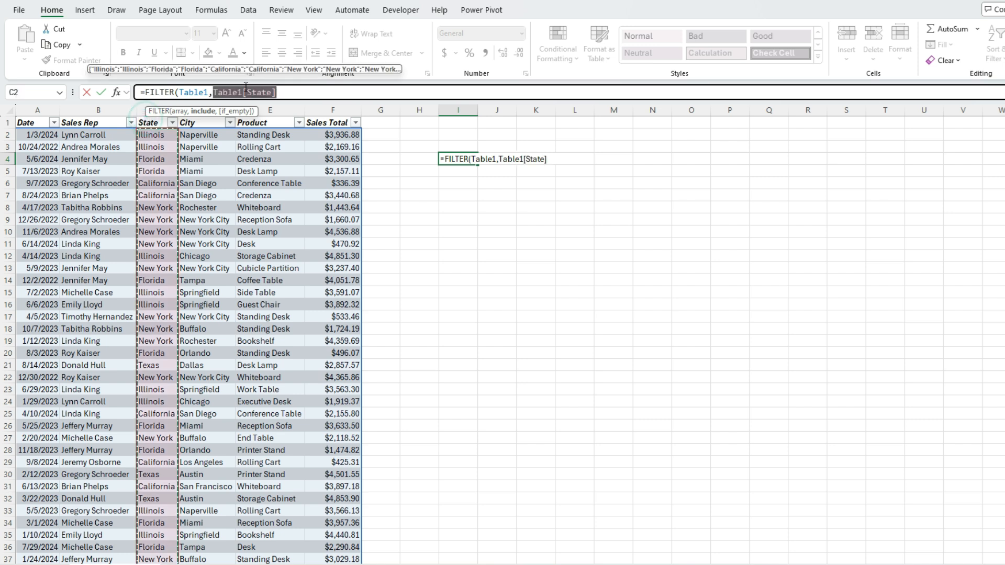
{"action": "left_click", "coordinate": [288, 91]}
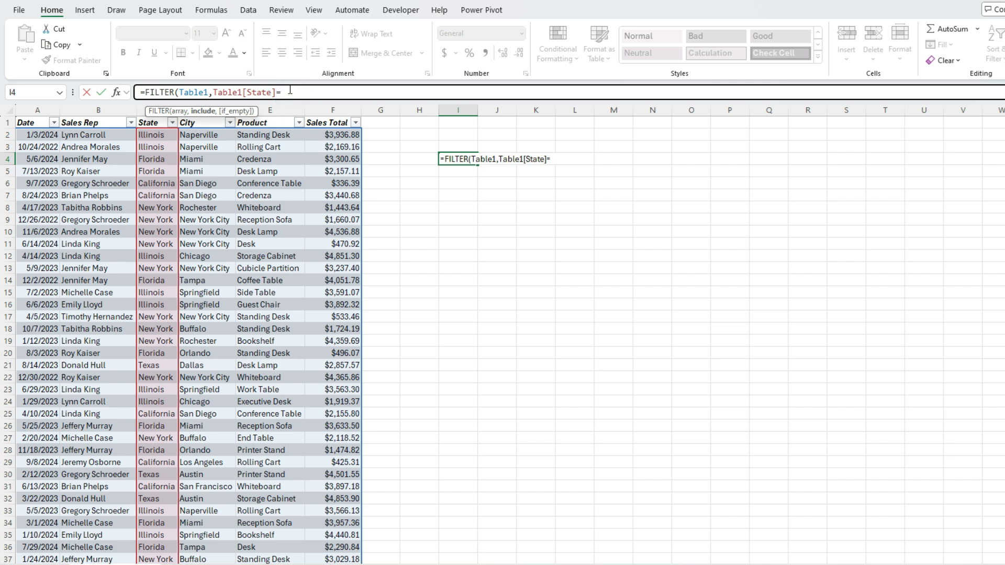
{"action": "type", "text": "=\"Illinois\")"}
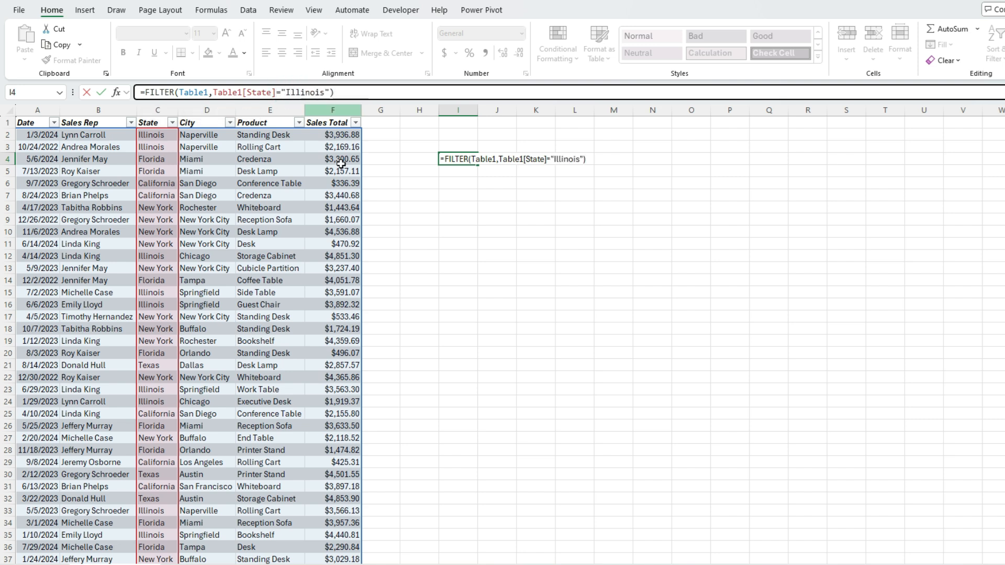
{"action": "key", "text": "Return"}
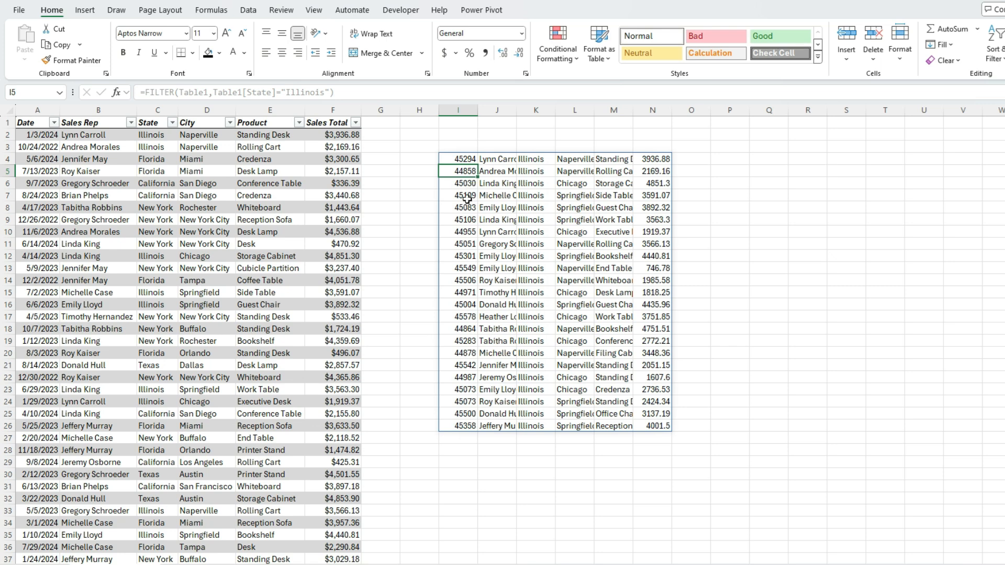
- Format column I as Short Date and column N as Currency
{"action": "left_click", "coordinate": [460, 111]}
{"action": "left_click", "coordinate": [521, 34]}
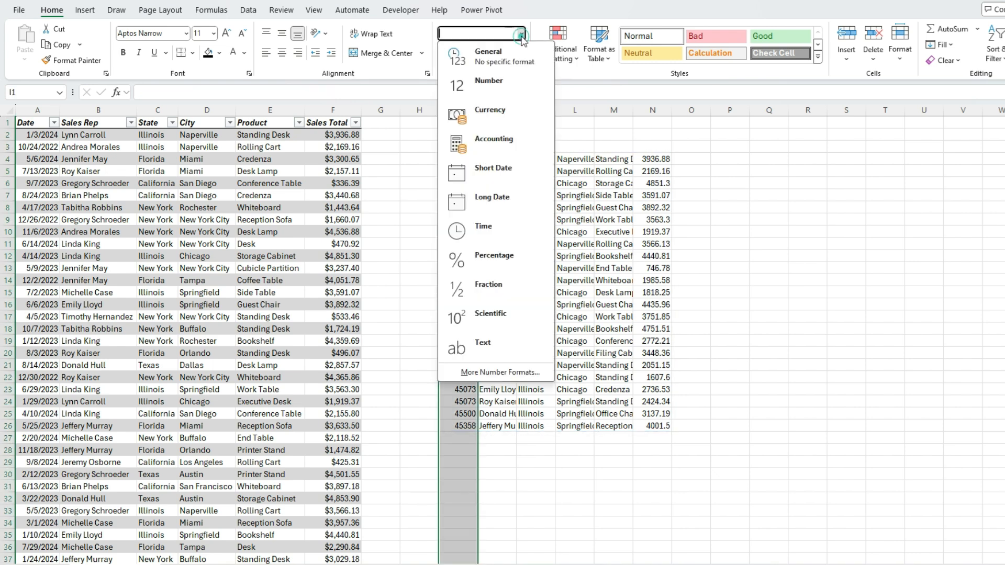
{"action": "left_click", "coordinate": [501, 184]}
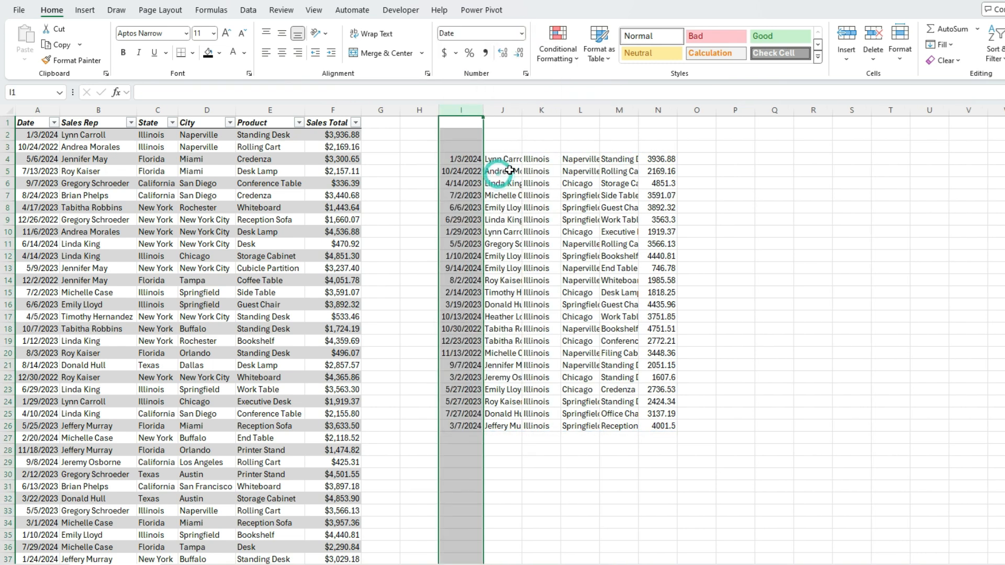
{"action": "left_click", "coordinate": [663, 112]}
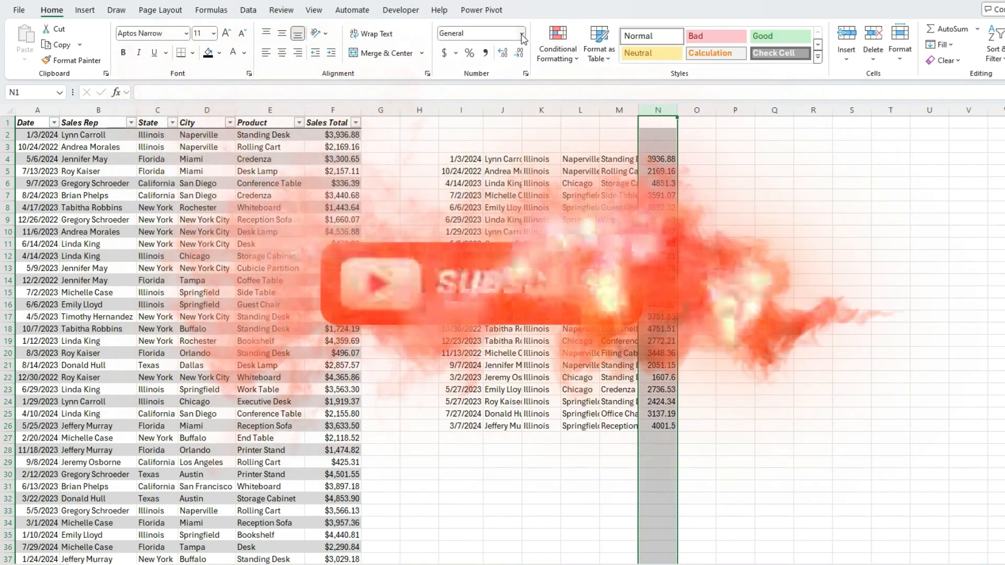
{"action": "left_click", "coordinate": [522, 34]}
{"action": "left_click", "coordinate": [489, 111]}
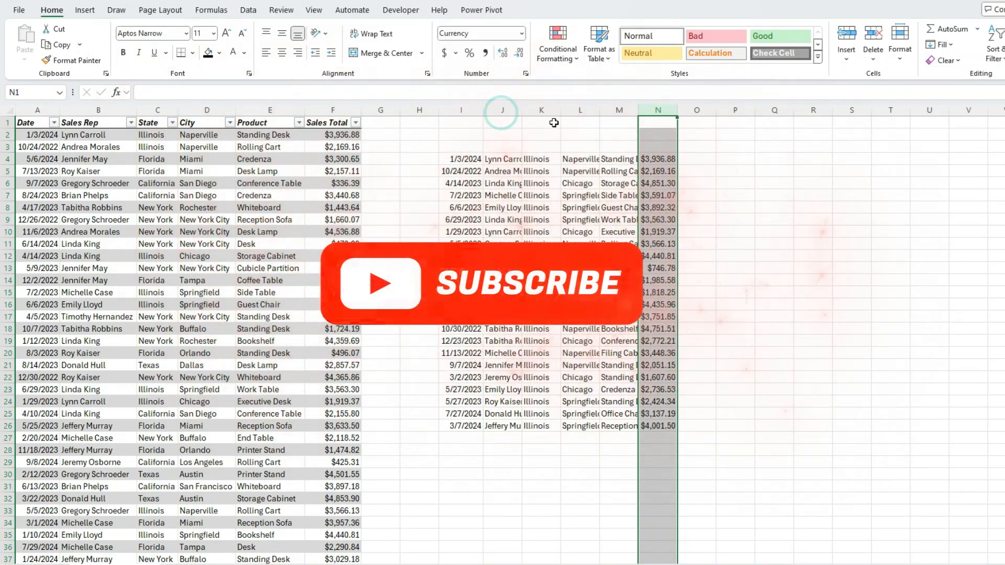
- Auto-fit the widths of columns J through M to their contents
{"action": "left_click_drag", "start_coordinate": [502, 110], "coordinate": [636, 109]}
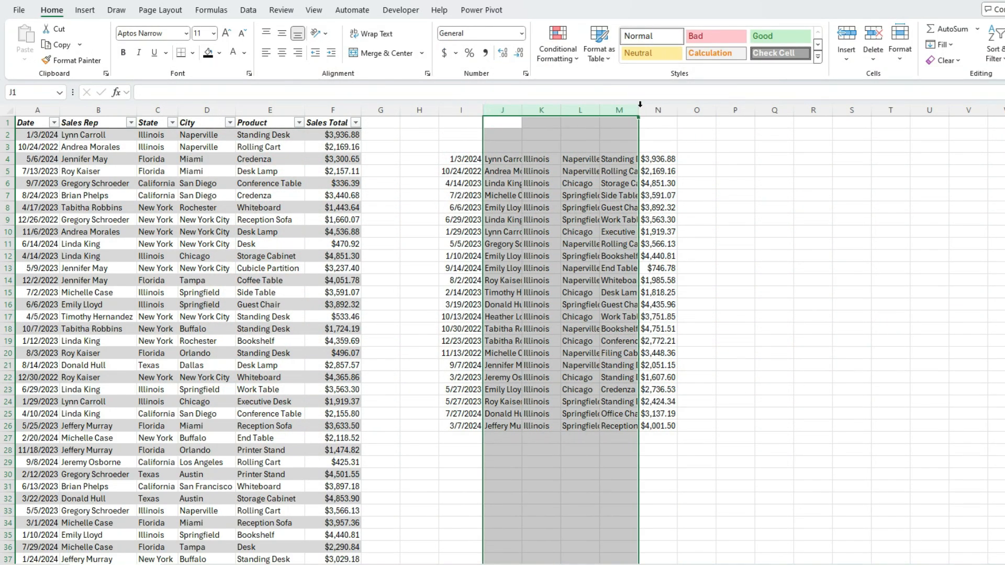
{"action": "double_click", "coordinate": [638, 110]}
{"action": "left_click", "coordinate": [462, 219]}
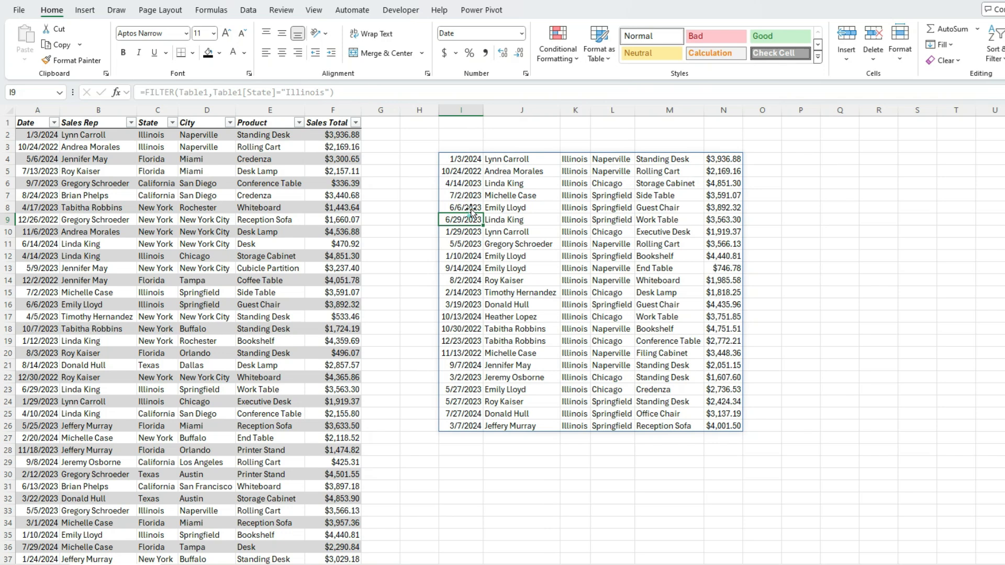
- Copy the source table's header row, Date through Sales Total, into row 3 starting at I3
{"action": "left_click_drag", "start_coordinate": [39, 123], "coordinate": [340, 112]}
{"action": "key", "text": "ctrl+c"}
{"action": "left_click", "coordinate": [448, 149]}
{"action": "key", "text": "ctrl+v"}
{"action": "left_click", "coordinate": [497, 206]}
{"action": "key", "text": "Escape"}
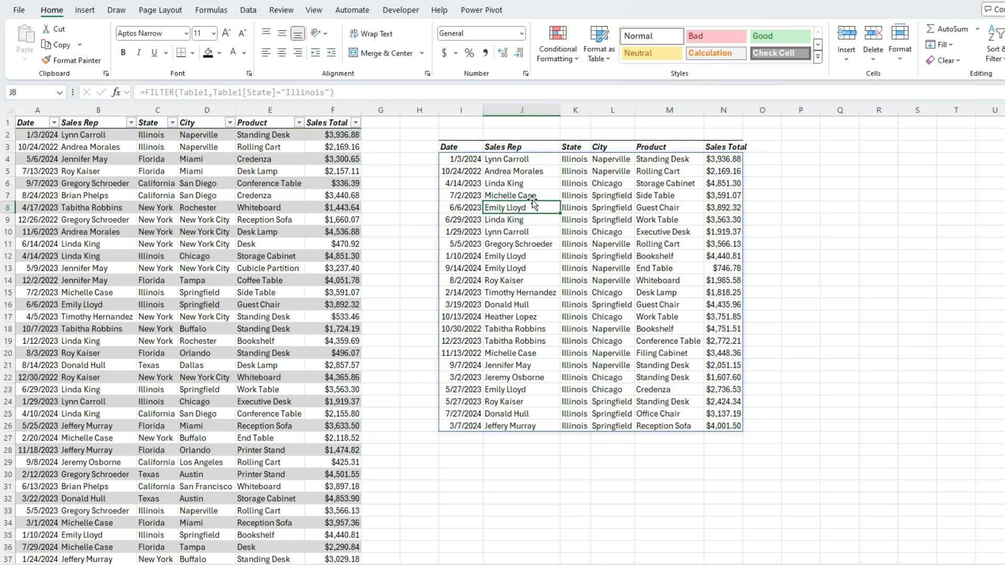
- Change the state criterion in the I4 FILTER formula to "New York"
{"action": "left_click", "coordinate": [461, 146]}
{"action": "left_click", "coordinate": [461, 159]}
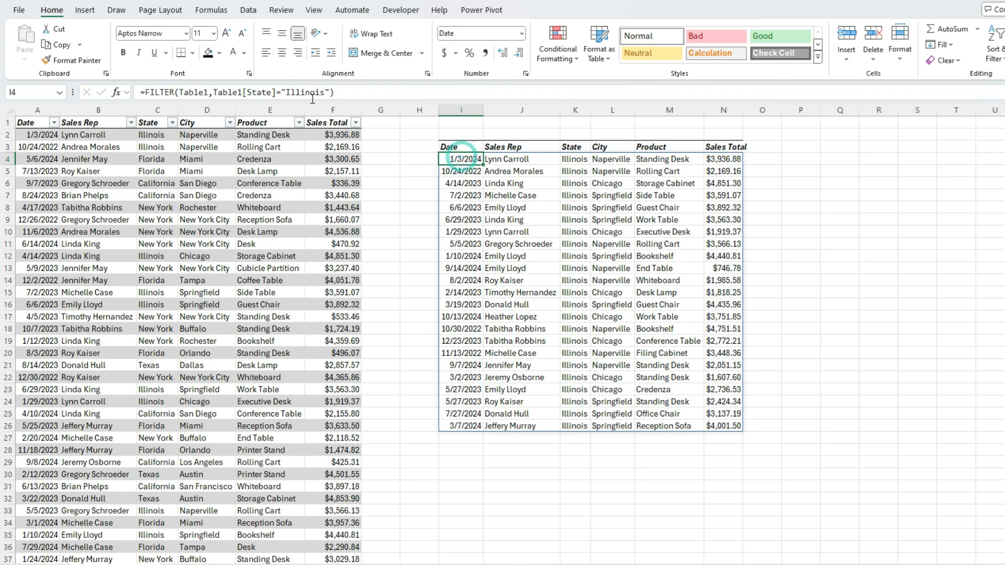
{"action": "double_click", "coordinate": [312, 94]}
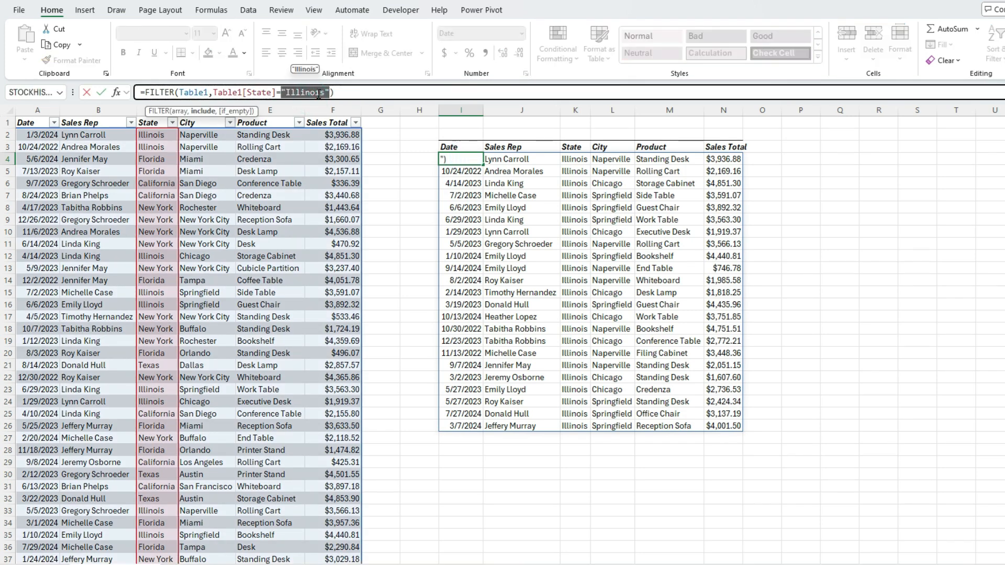
{"action": "type", "text": "\"New York\""}
{"action": "key", "text": "Return"}
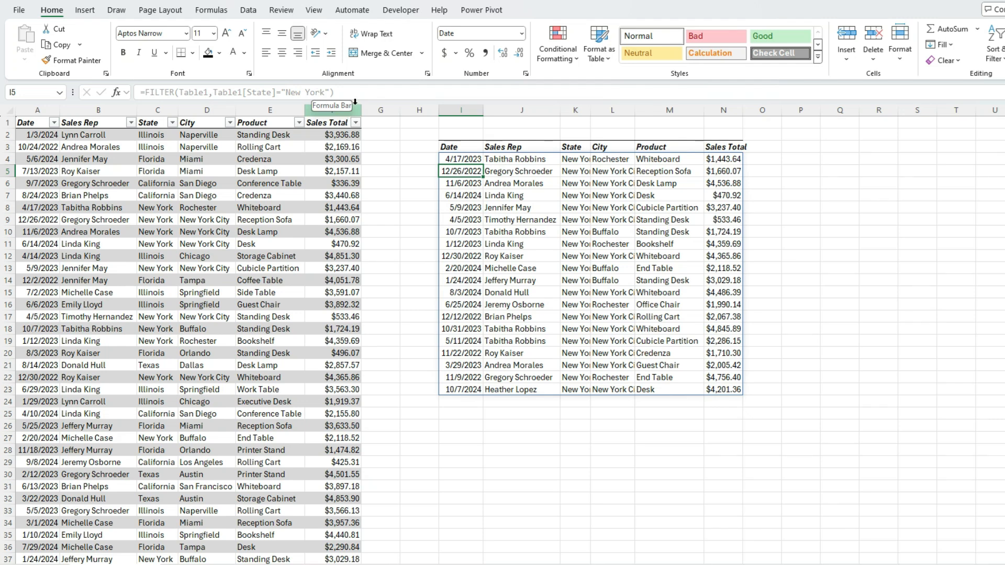
- Enter Texas in cell I1 as the state criterion
{"action": "left_click", "coordinate": [460, 121]}
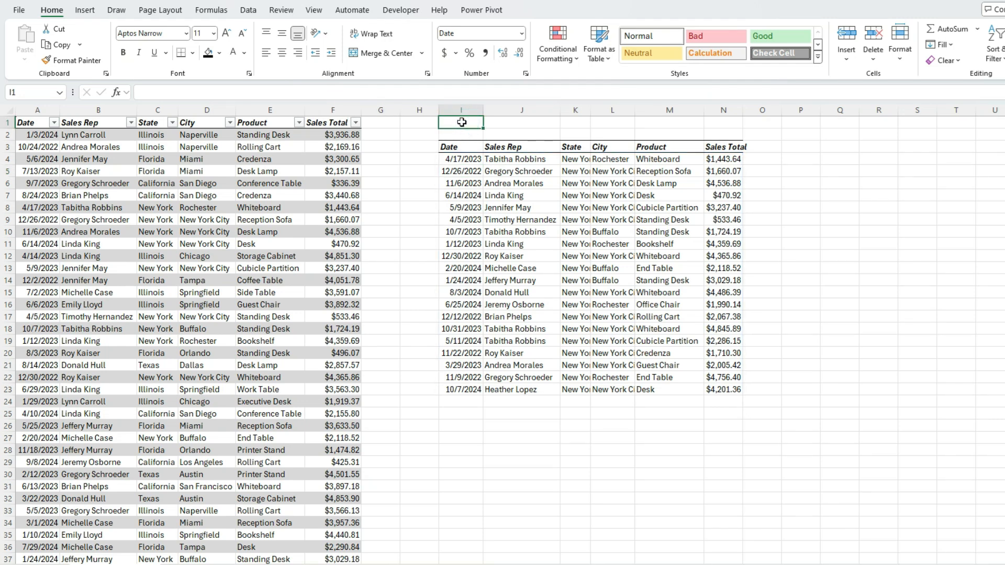
{"action": "type", "text": "Texas"}
{"action": "key", "text": "ctrl+Return"}
- Replace the hard-coded state in the I4 FILTER formula with a reference to cell I1
{"action": "left_click", "coordinate": [466, 161]}
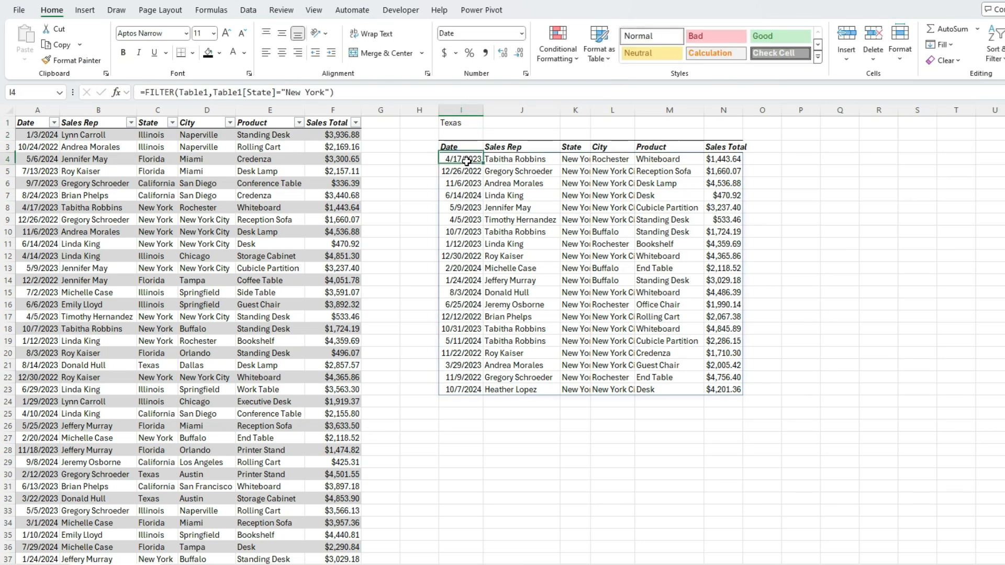
{"action": "double_click", "coordinate": [312, 93]}
{"action": "key", "text": "BackSpace"}
{"action": "key", "text": "BackSpace"}
{"action": "key", "text": "BackSpace"}
{"action": "key", "text": "BackSpace"}
{"action": "key", "text": "BackSpace"}
{"action": "key", "text": "BackSpace"}
{"action": "key", "text": "Delete"}
{"action": "left_click", "coordinate": [463, 122]}
{"action": "key", "text": "Return"}
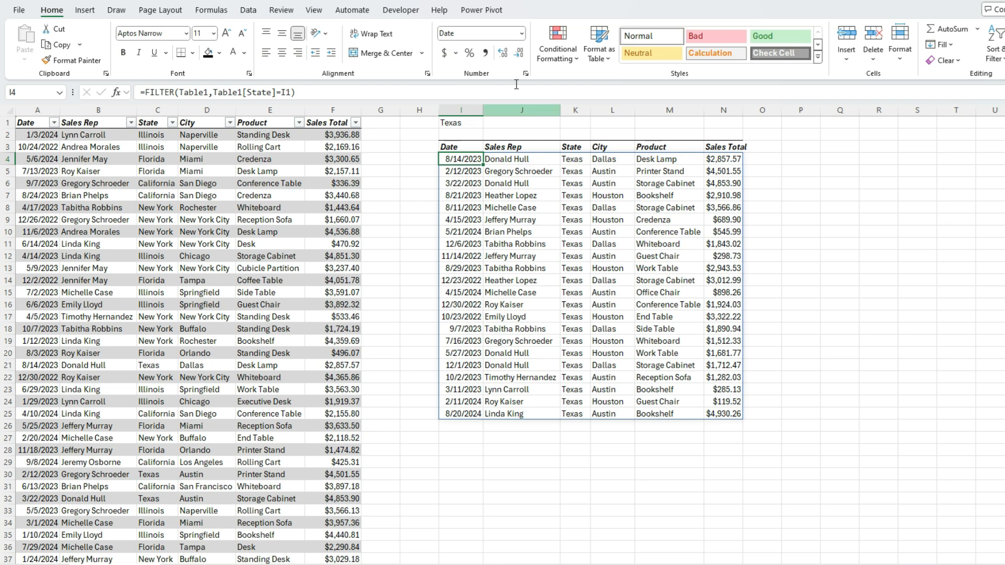
- Enter Dallas in cell J1 as the city criterion
{"action": "left_click", "coordinate": [502, 125]}
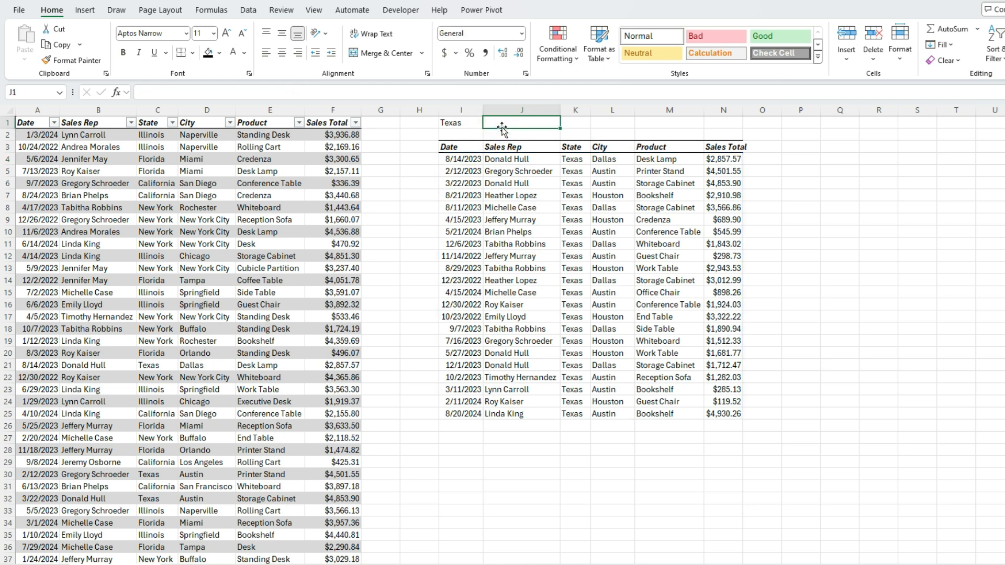
{"action": "type", "text": "Dallas"}
{"action": "key", "text": "Return"}
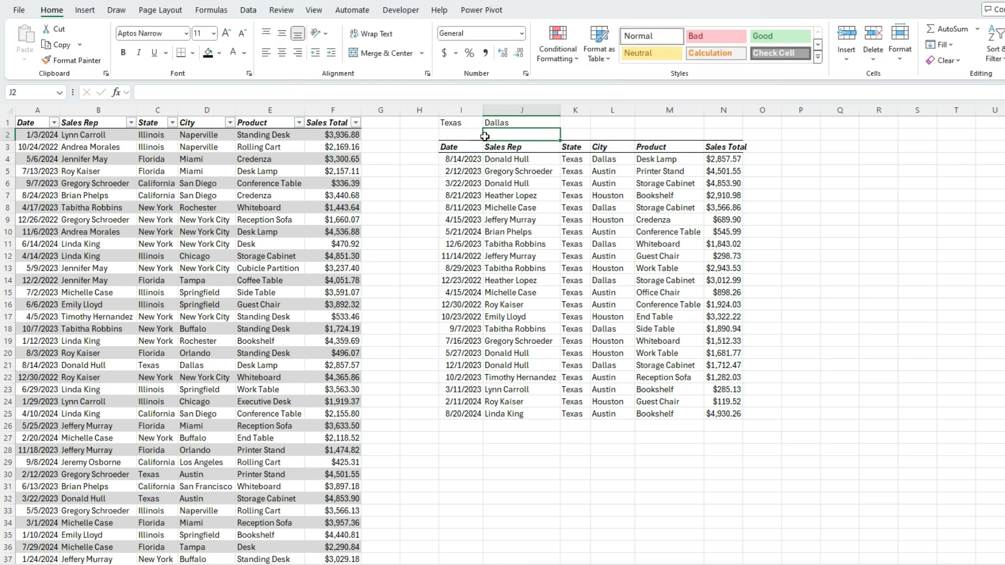
- Extend the I4 formula to require both conditions: =FILTER(Table1,(Table1[State]=I1)*(Table1[City]=J1))
{"action": "left_click", "coordinate": [459, 162]}
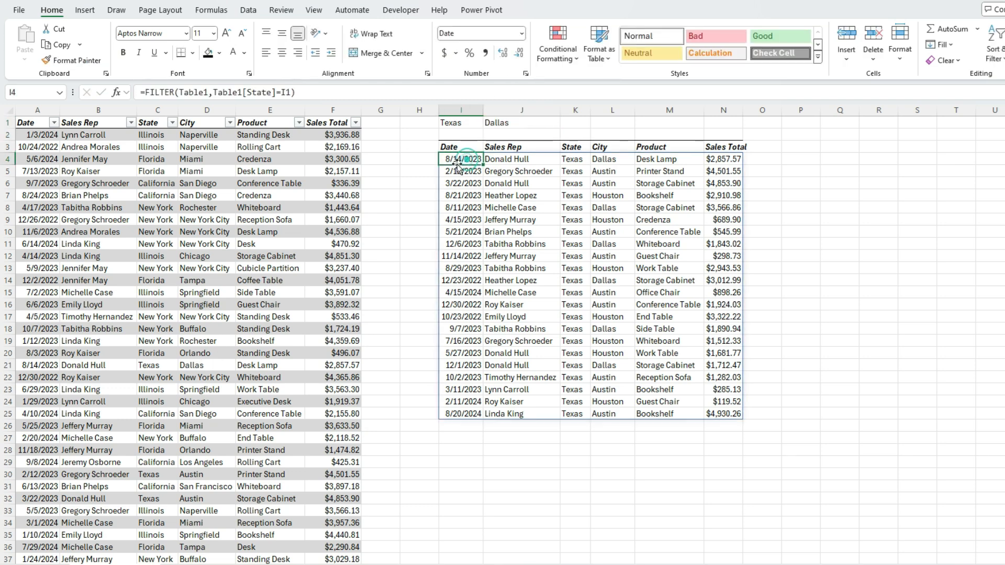
{"action": "left_click", "coordinate": [211, 93]}
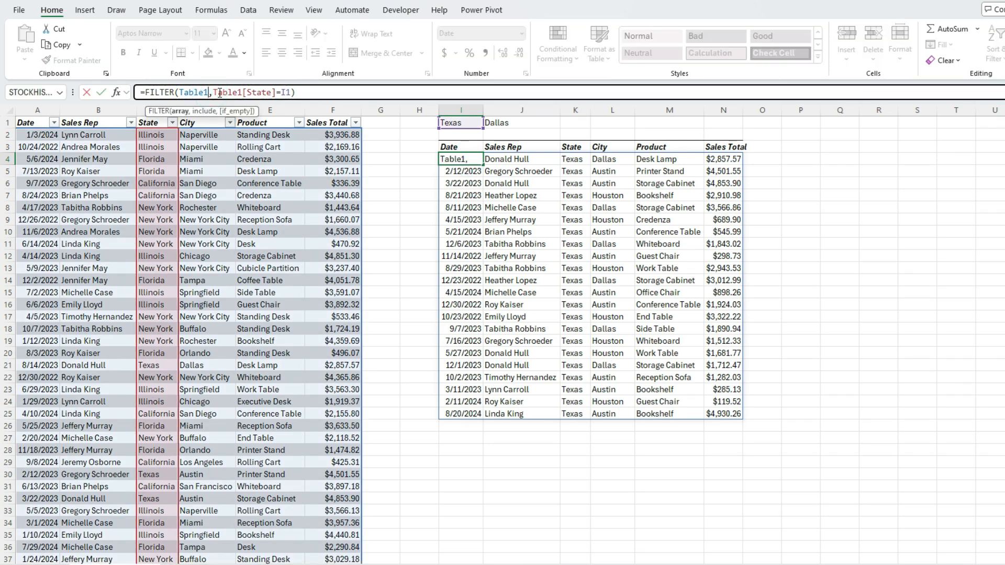
{"action": "left_click", "coordinate": [214, 93]}
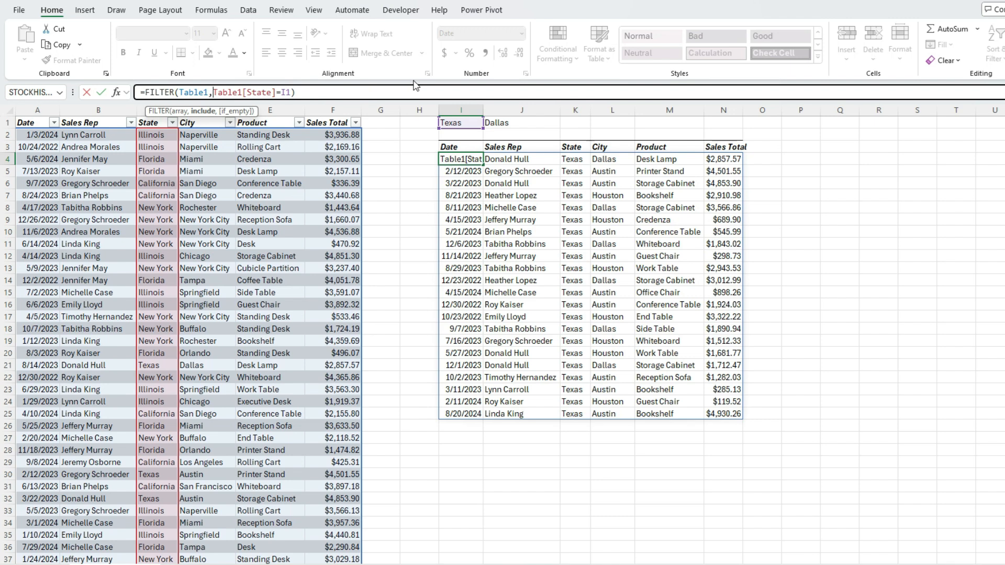
{"action": "type", "text": "("}
{"action": "left_click", "coordinate": [300, 92]}
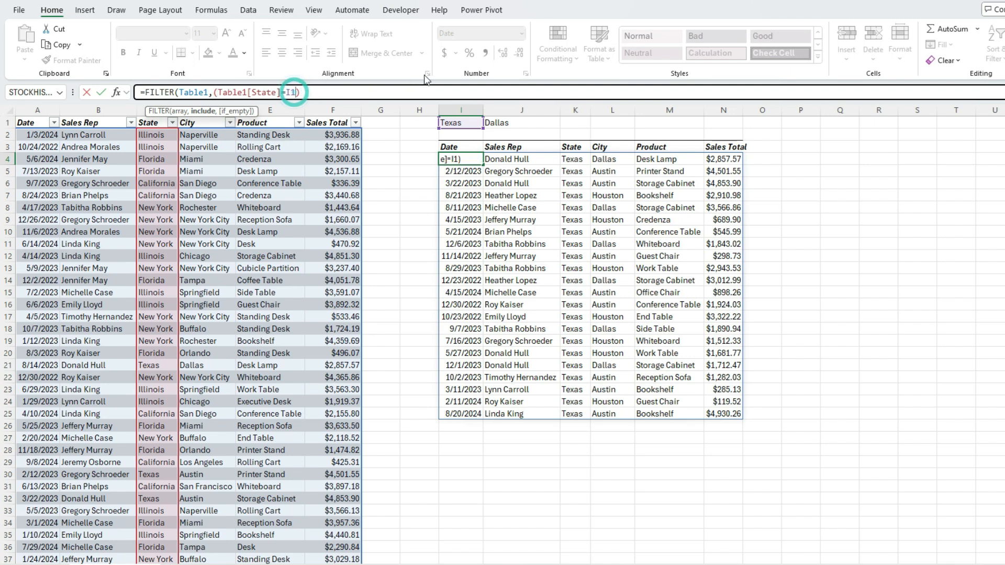
{"action": "type", "text": ")*"}
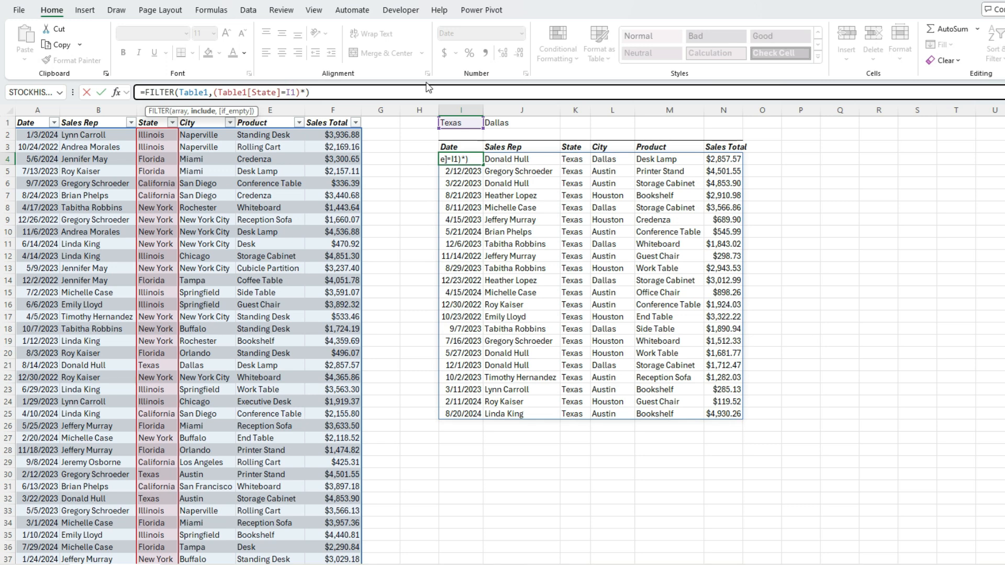
{"action": "type", "text": "("}
{"action": "left_click", "coordinate": [199, 116]}
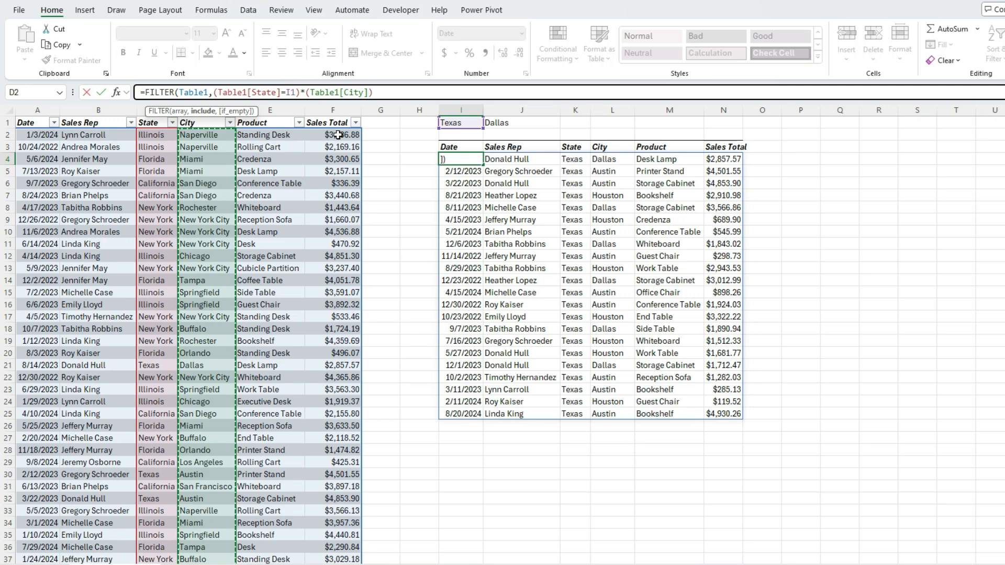
{"action": "type", "text": "="}
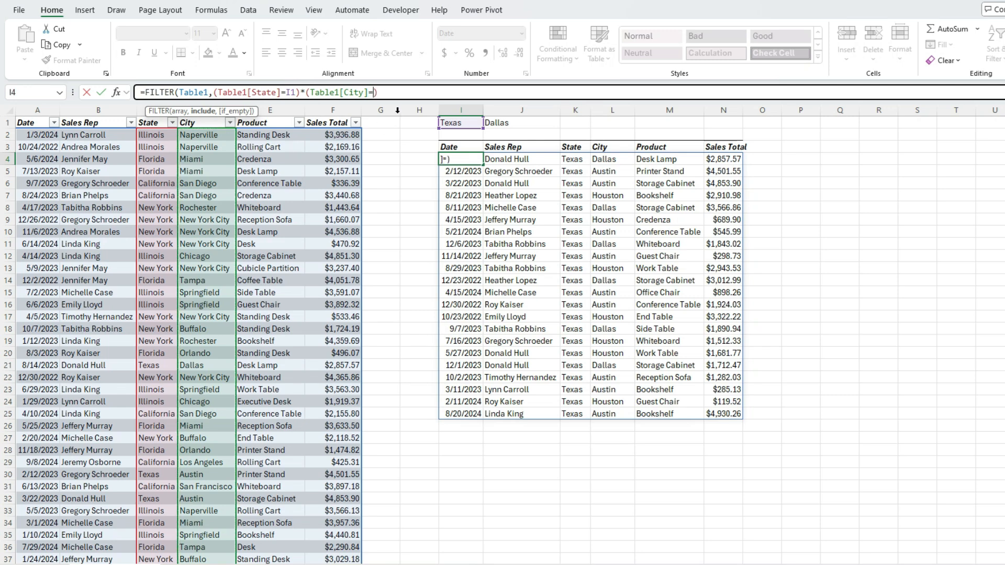
{"action": "left_click", "coordinate": [520, 120]}
{"action": "type", "text": ")"}
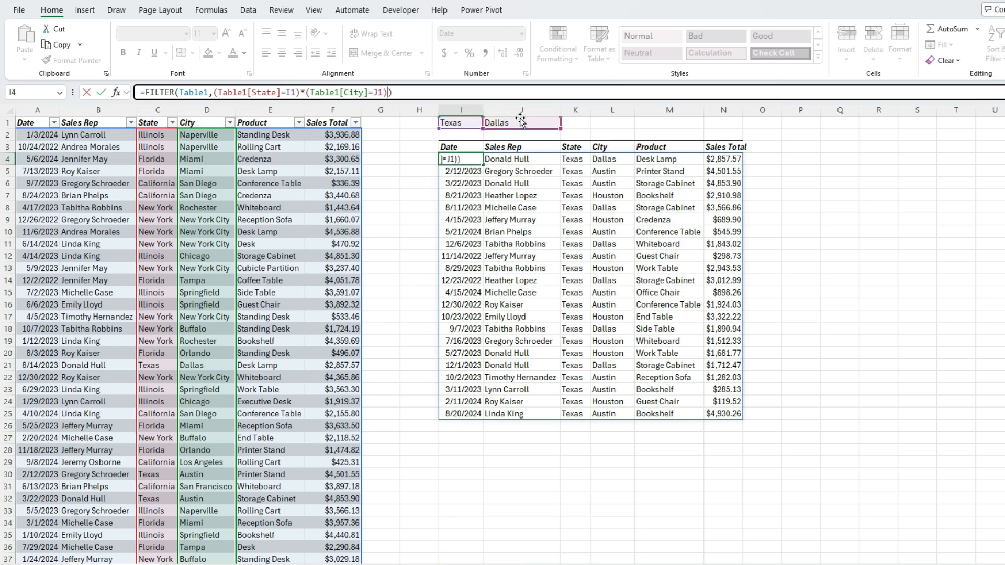
{"action": "key", "text": "Return"}
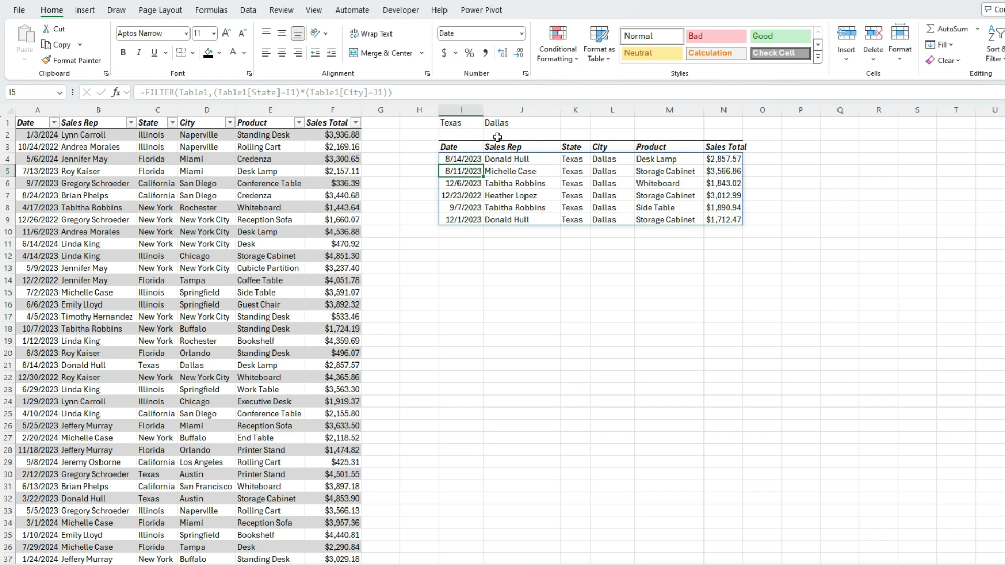
{"action": "left_click", "coordinate": [377, 92]}
{"action": "key", "text": "Escape"}
{"action": "left_click", "coordinate": [460, 158]}
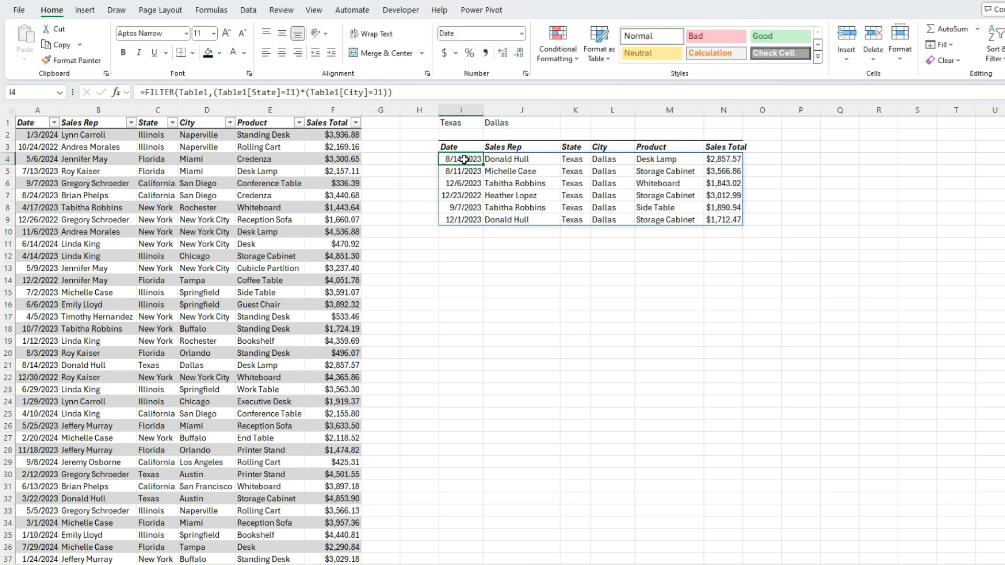
{"action": "left_click", "coordinate": [388, 92]}
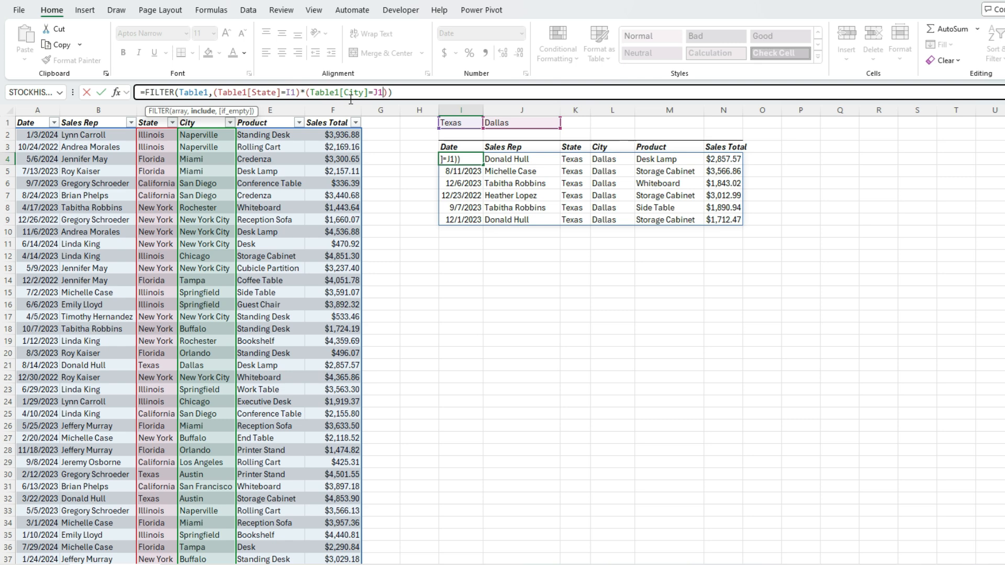
{"action": "key", "text": "Escape"}
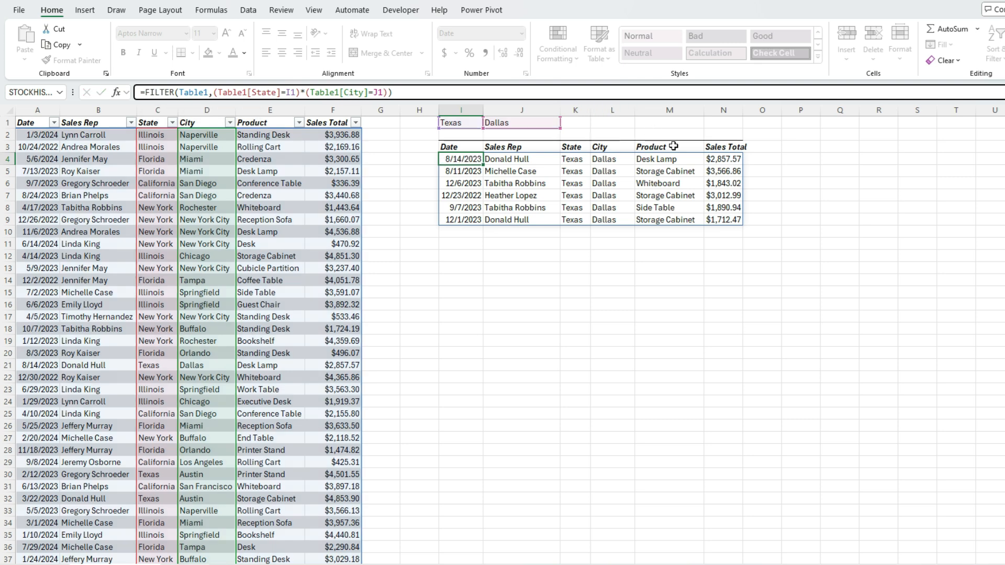
- Enter Storage Cabinet in cell K1 as the product criterion and autofit column K to the text
{"action": "left_click", "coordinate": [570, 122]}
{"action": "type", "text": "St"}
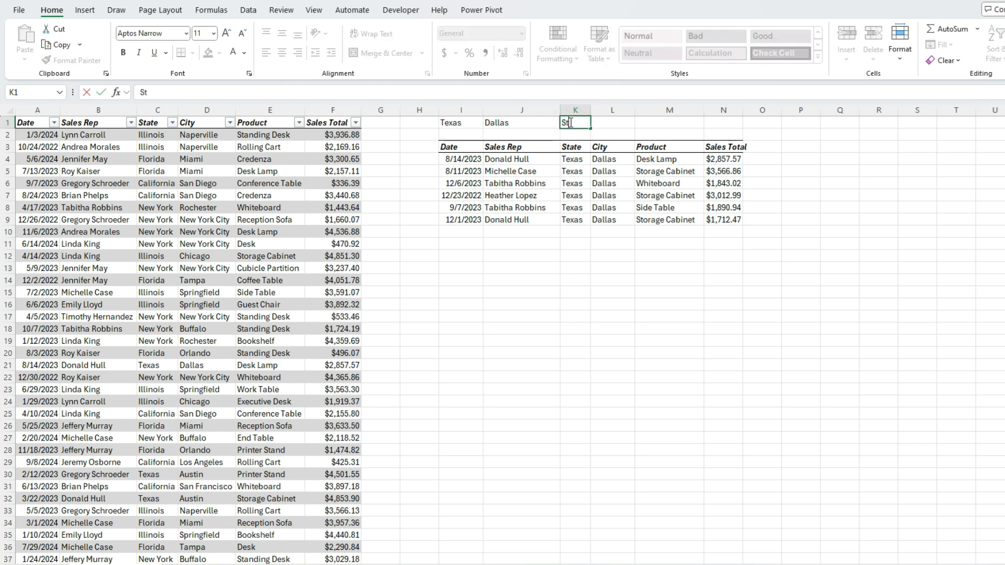
{"action": "type", "text": "orage Cabine"}
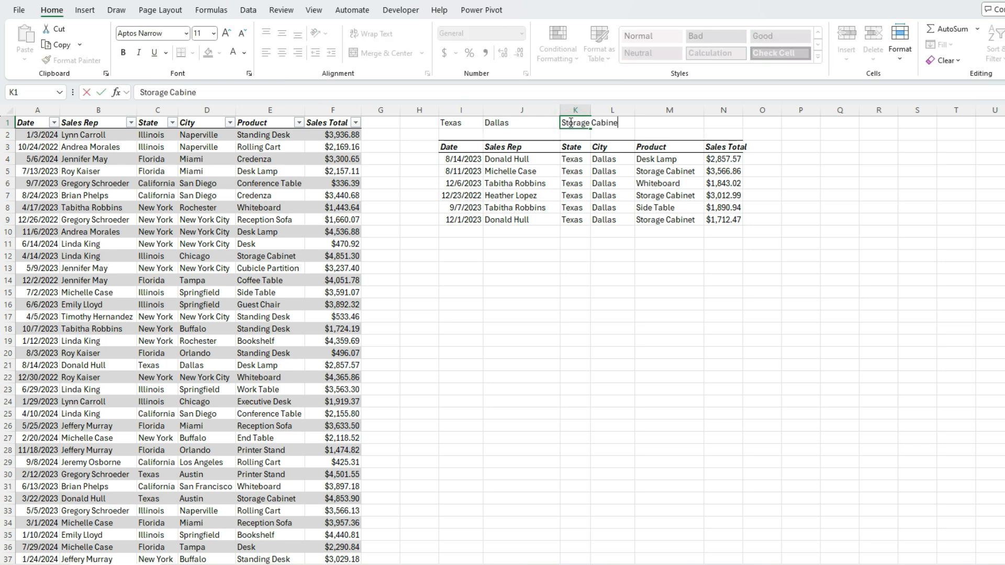
{"action": "type", "text": "t"}
{"action": "key", "text": "Return"}
{"action": "double_click", "coordinate": [591, 110]}
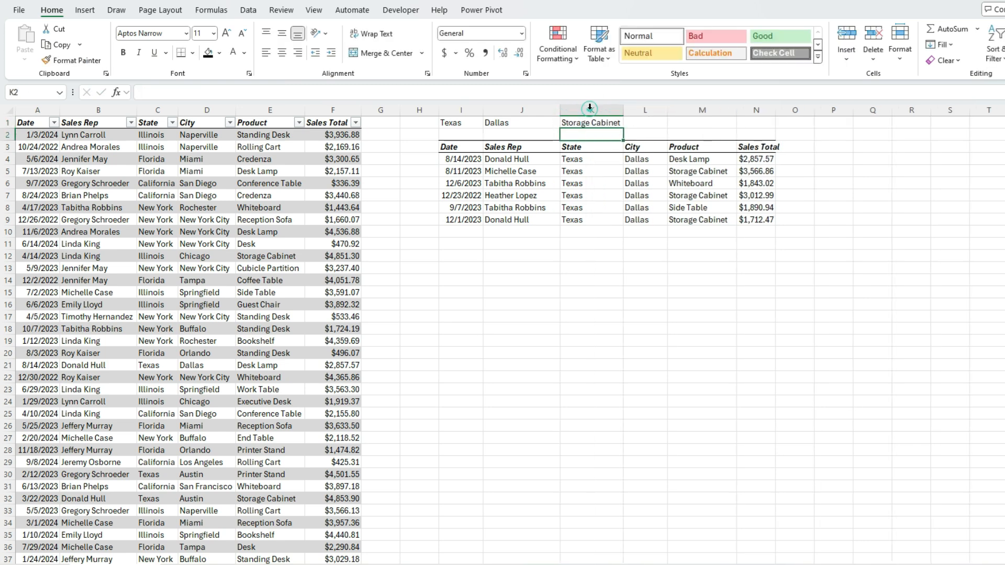
{"action": "left_click", "coordinate": [521, 159]}
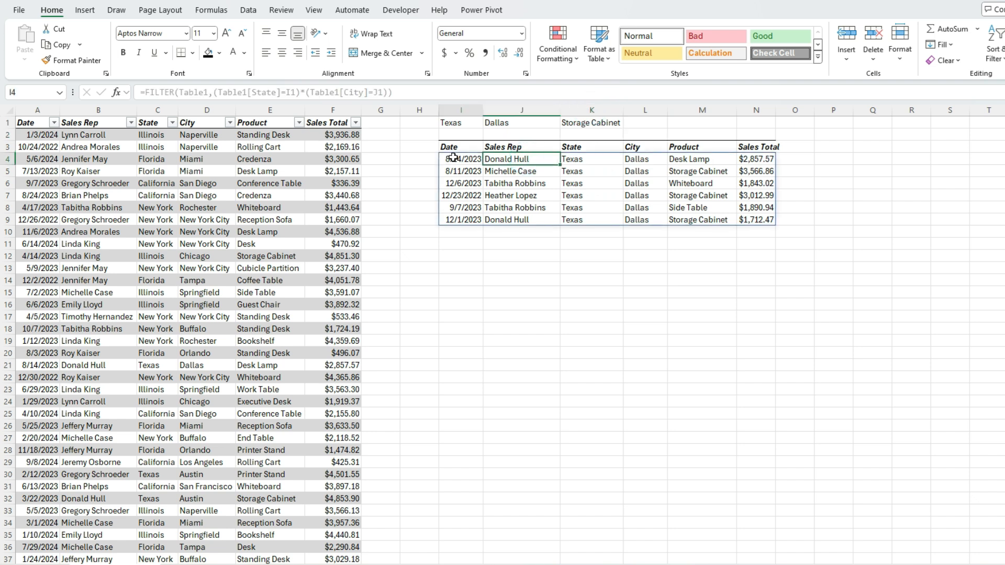
{"action": "left_click", "coordinate": [453, 158]}
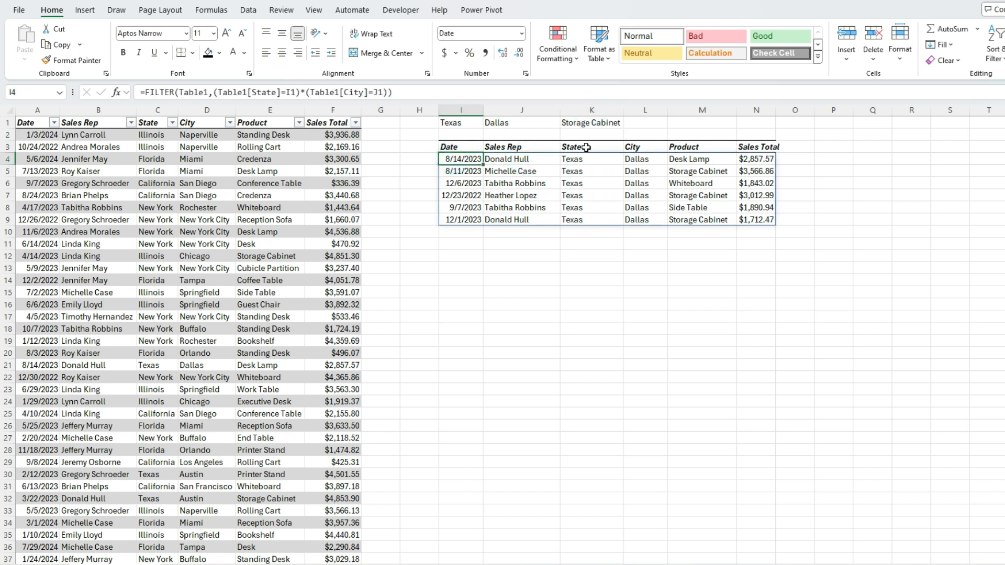
{"action": "left_click", "coordinate": [537, 175]}
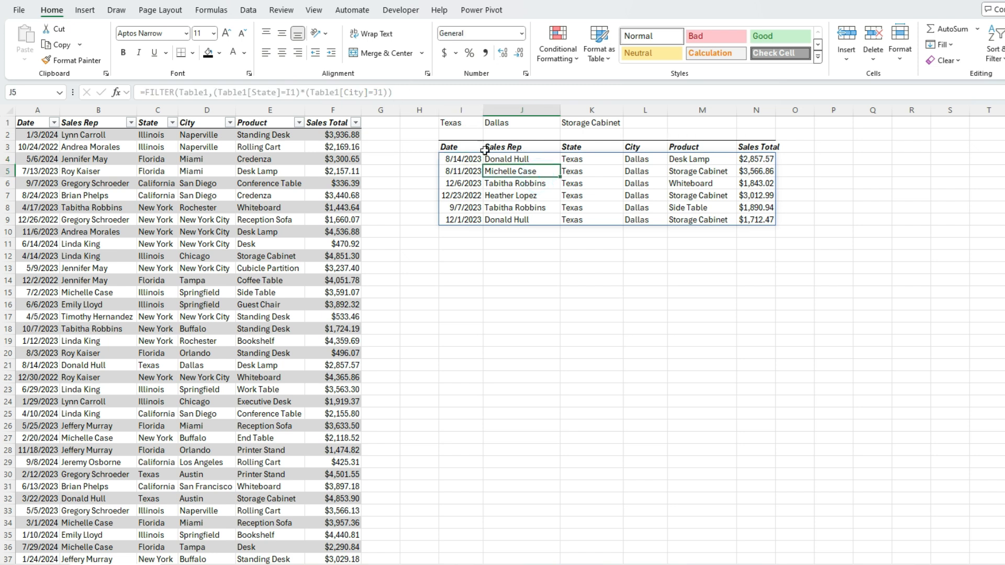
{"action": "left_click", "coordinate": [469, 161]}
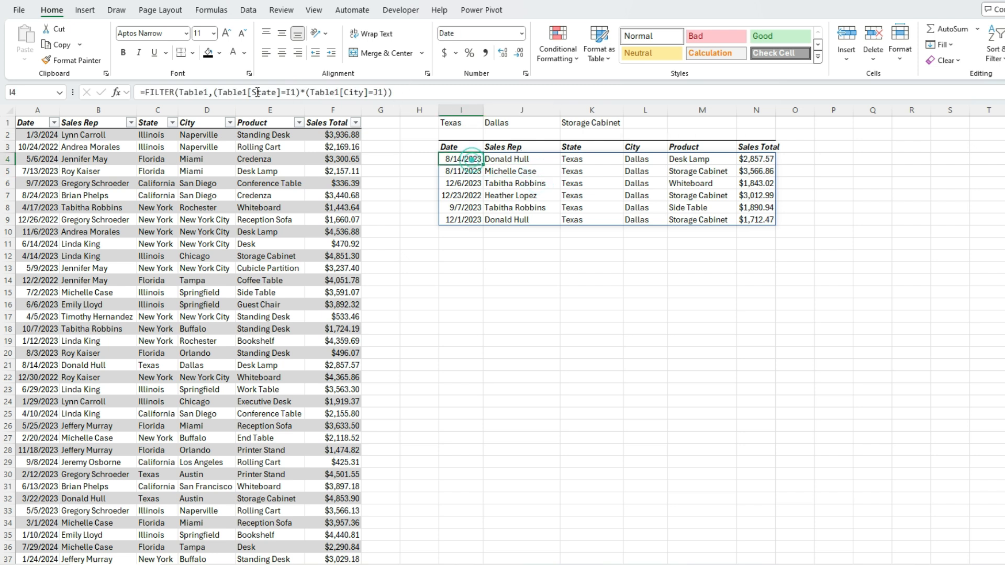
{"action": "left_click", "coordinate": [529, 169]}
- Add a third condition, *(Table1[Product]=K1), to the FILTER formula in I4
{"action": "left_click", "coordinate": [475, 158]}
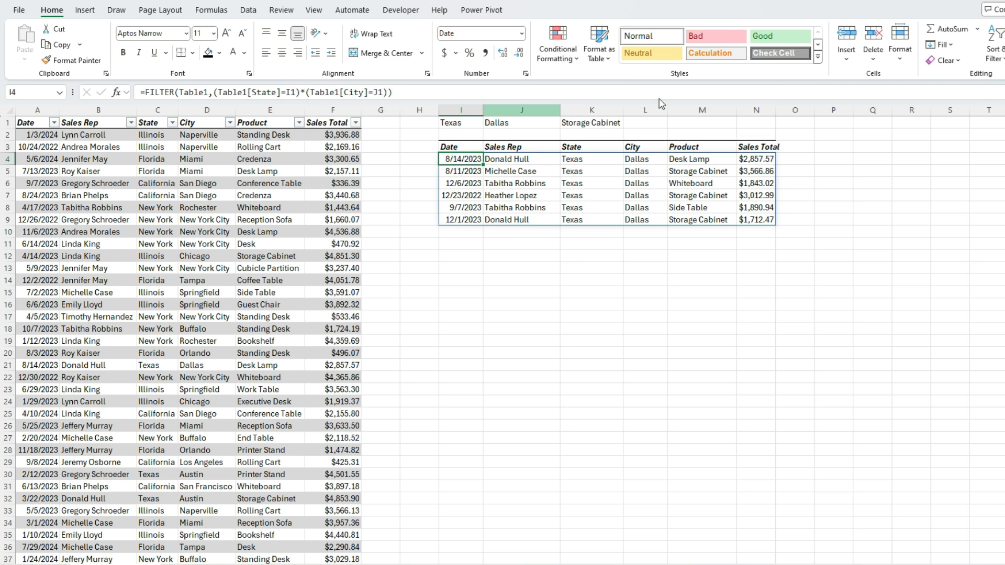
{"action": "left_click", "coordinate": [386, 92]}
{"action": "type", "text": "*("}
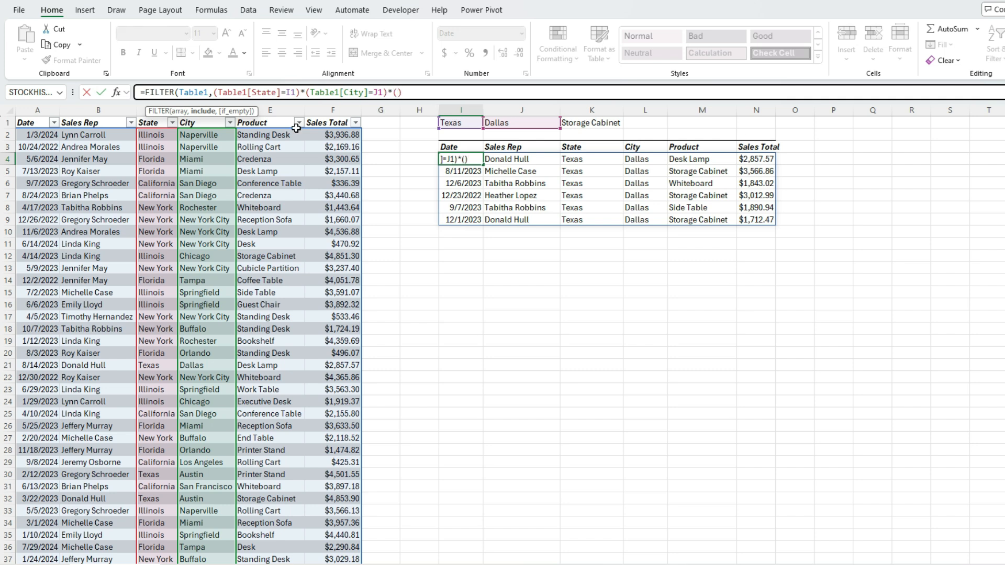
{"action": "left_click", "coordinate": [278, 115]}
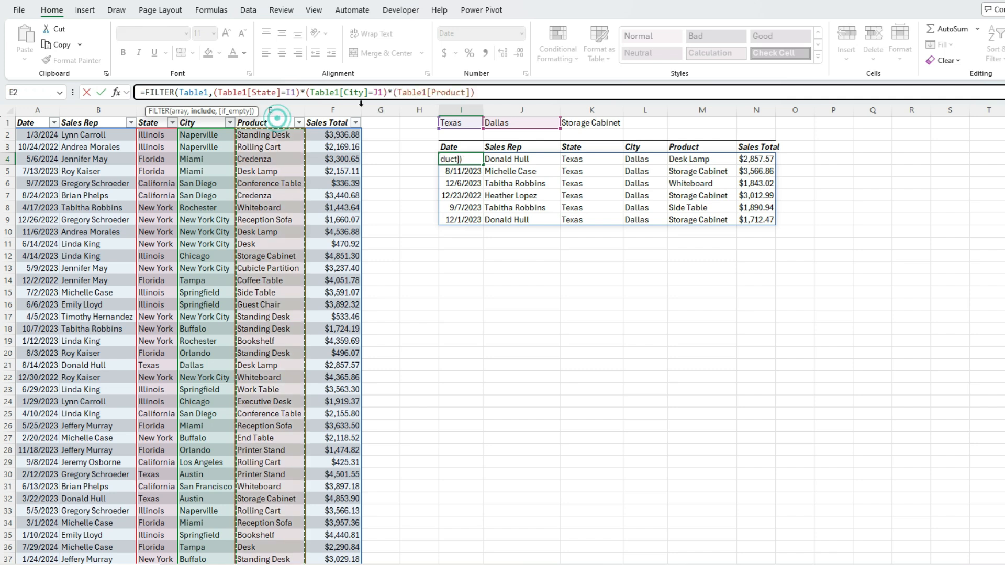
{"action": "type", "text": "="}
{"action": "left_click", "coordinate": [590, 122]}
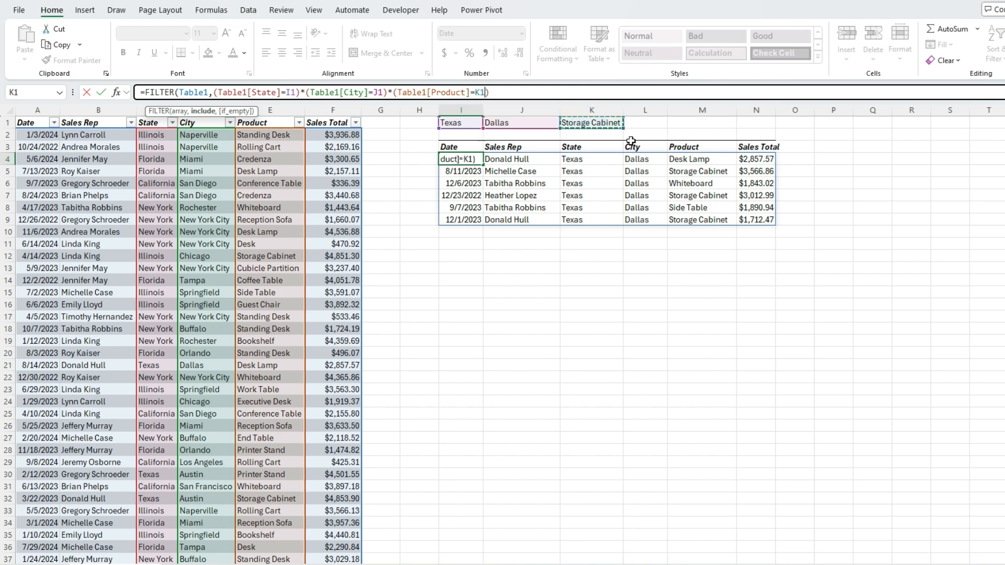
{"action": "type", "text": ")"}
{"action": "key", "text": "Return"}
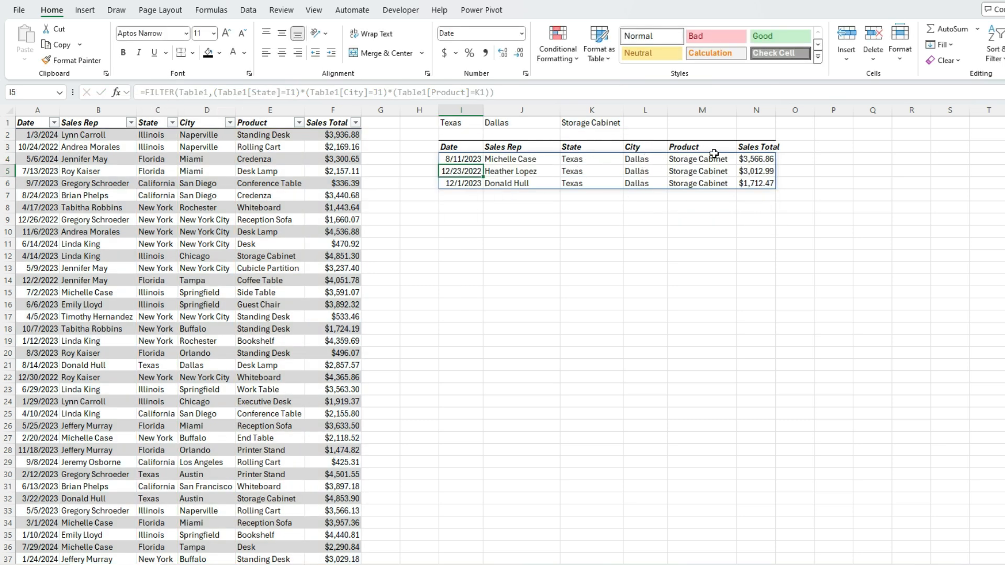
- Change the product criterion in cell K1 to Whiteboard
{"action": "left_click", "coordinate": [607, 123]}
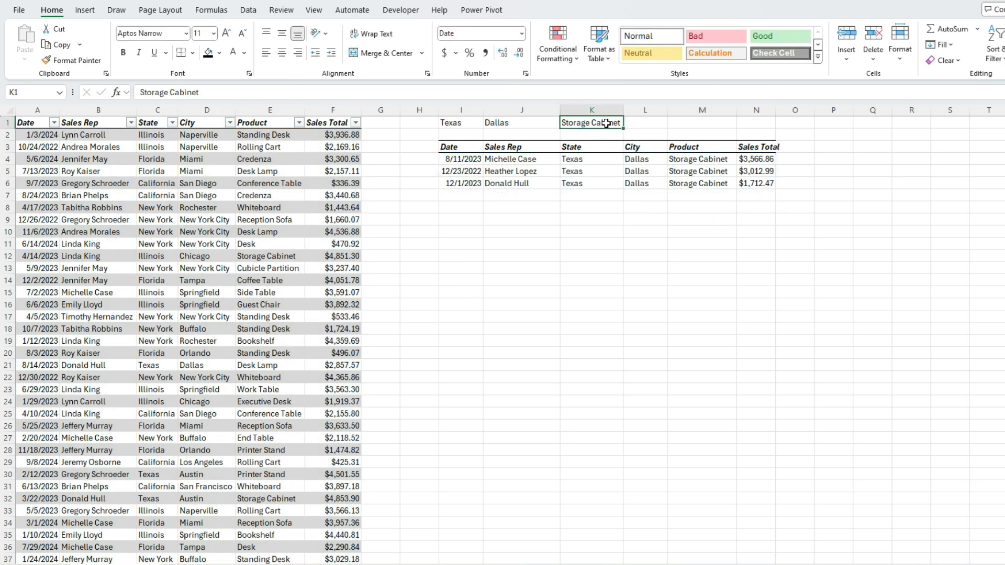
{"action": "type", "text": "Whiteboard"}
{"action": "key", "text": "Return"}
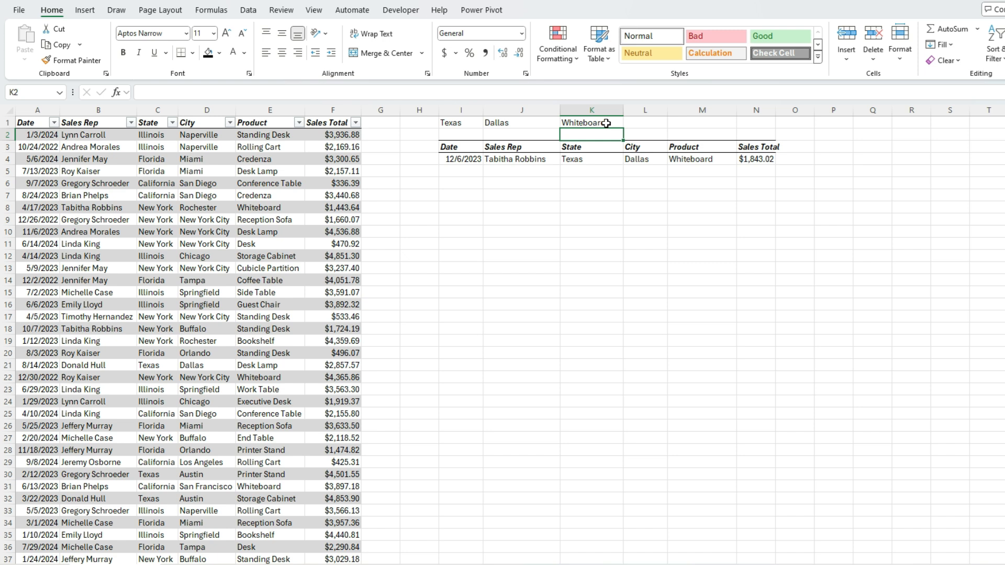
{"action": "left_click", "coordinate": [606, 123]}
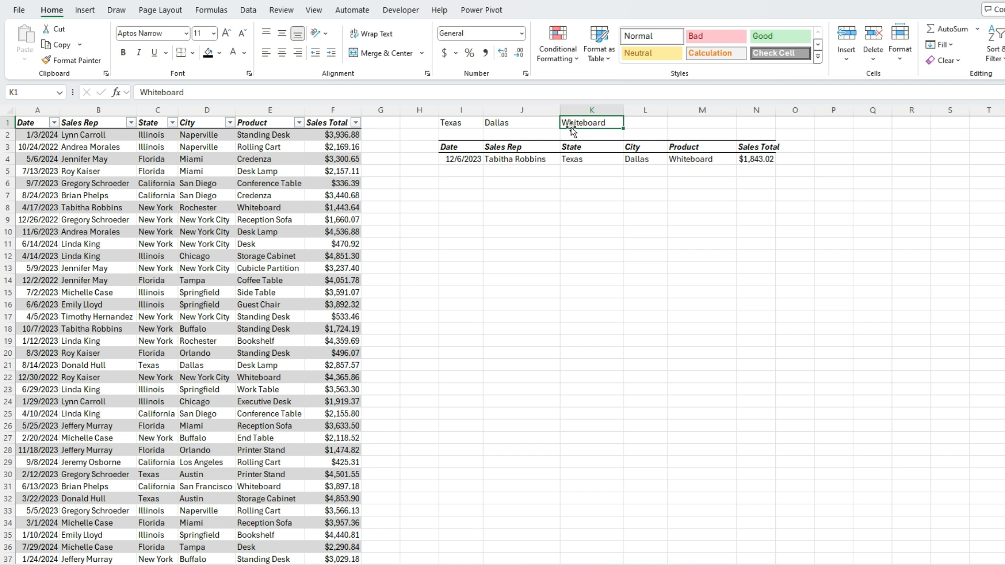
- Copy the criteria, headers and filtered result in I1:N4 and paste the block at I15
{"action": "left_click", "coordinate": [474, 159]}
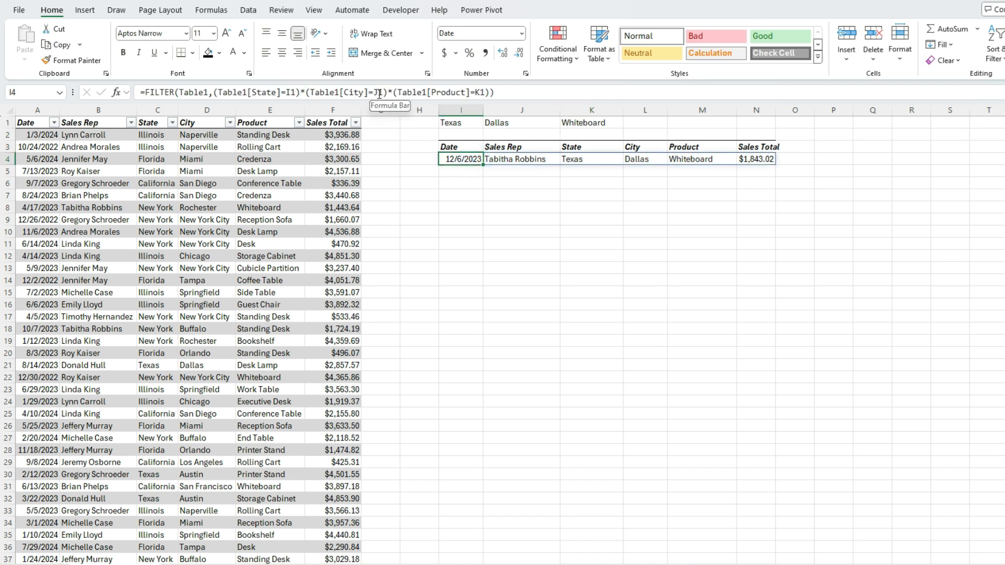
{"action": "left_click_drag", "start_coordinate": [464, 123], "coordinate": [753, 160]}
{"action": "key", "text": "ctrl+c"}
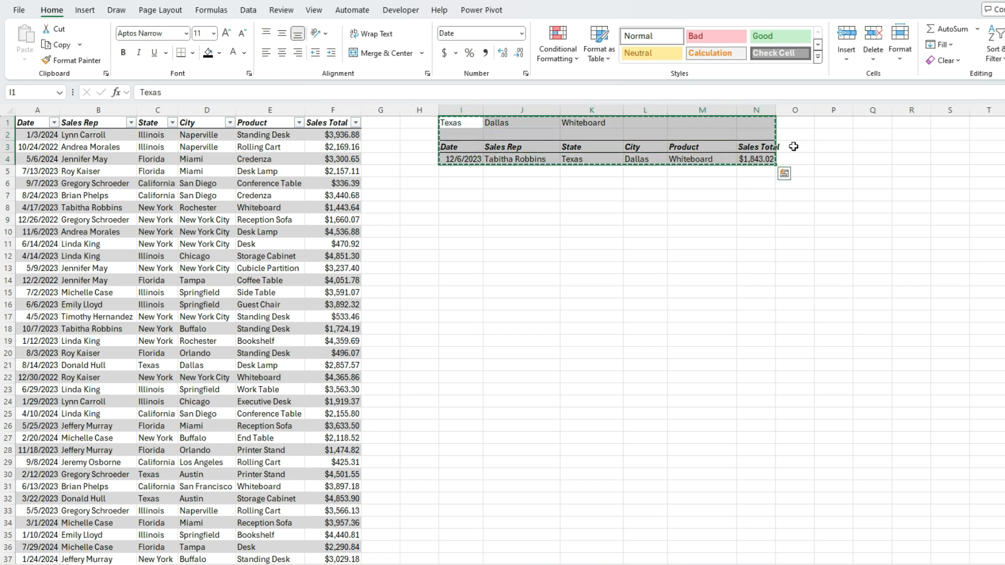
{"action": "left_click", "coordinate": [451, 292]}
{"action": "key", "text": "ctrl+v"}
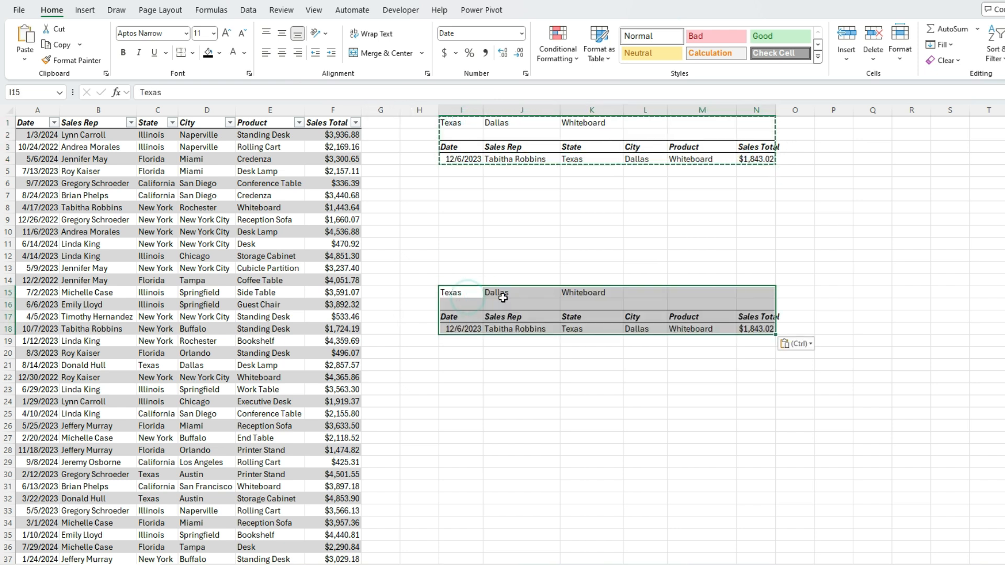
- Set the product criterion of the copied block, in cell K15, to Desk Lamp
{"action": "left_click", "coordinate": [594, 291]}
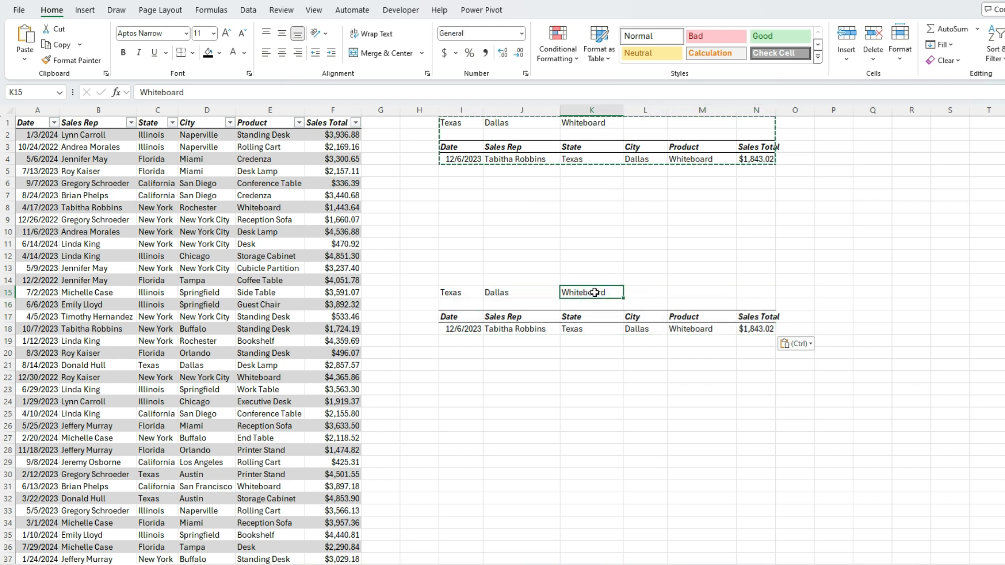
{"action": "double_click", "coordinate": [172, 92]}
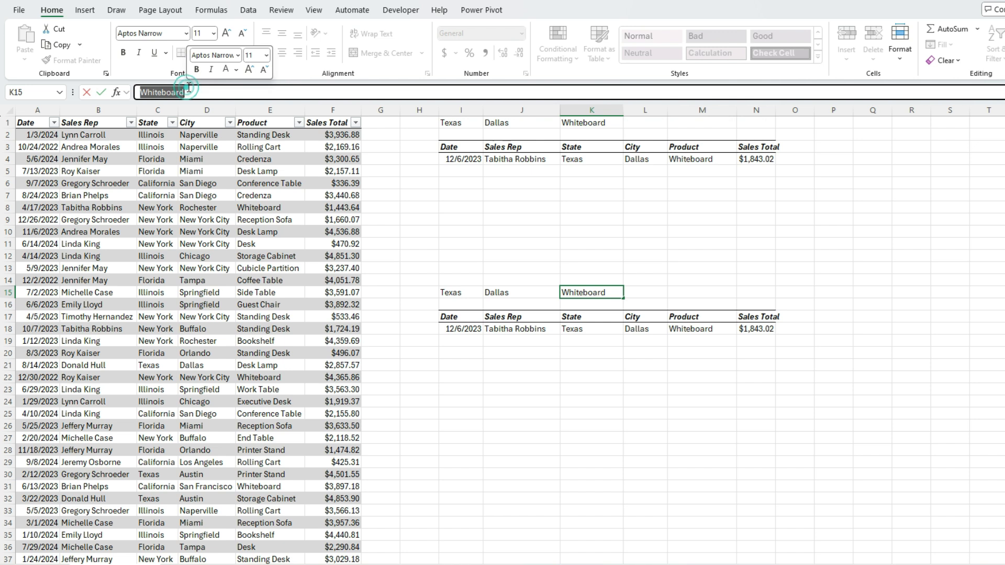
{"action": "type", "text": "Desk Lamp"}
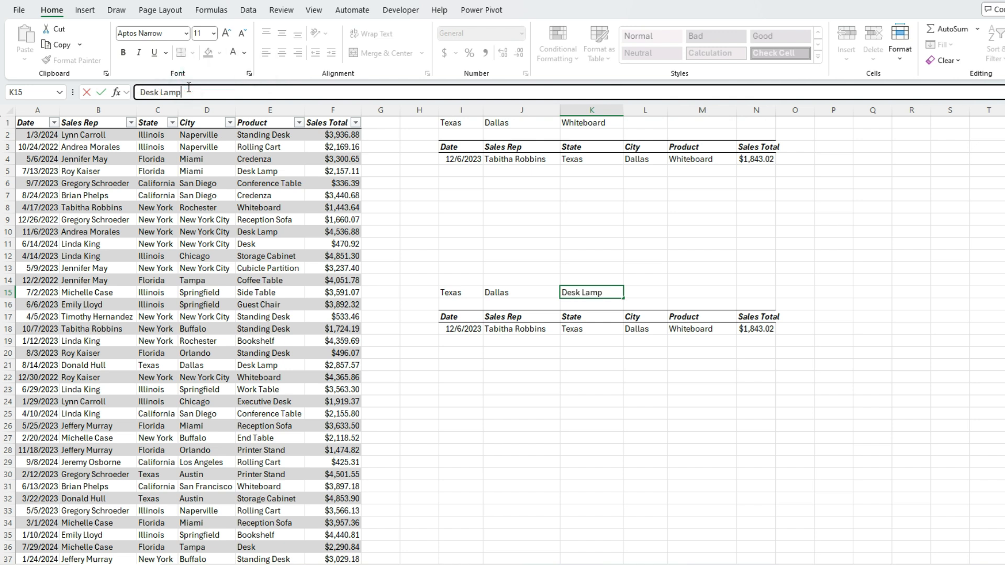
{"action": "key", "text": "Return"}
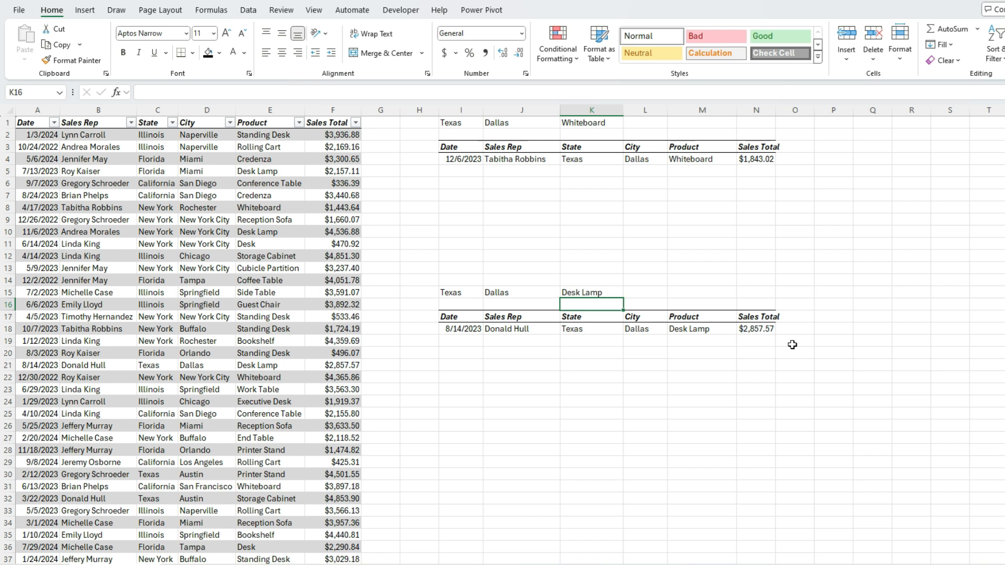
- Check the copied formula in I18, try clearing the product criterion in K15, and undo the deletion
{"action": "left_click", "coordinate": [470, 327]}
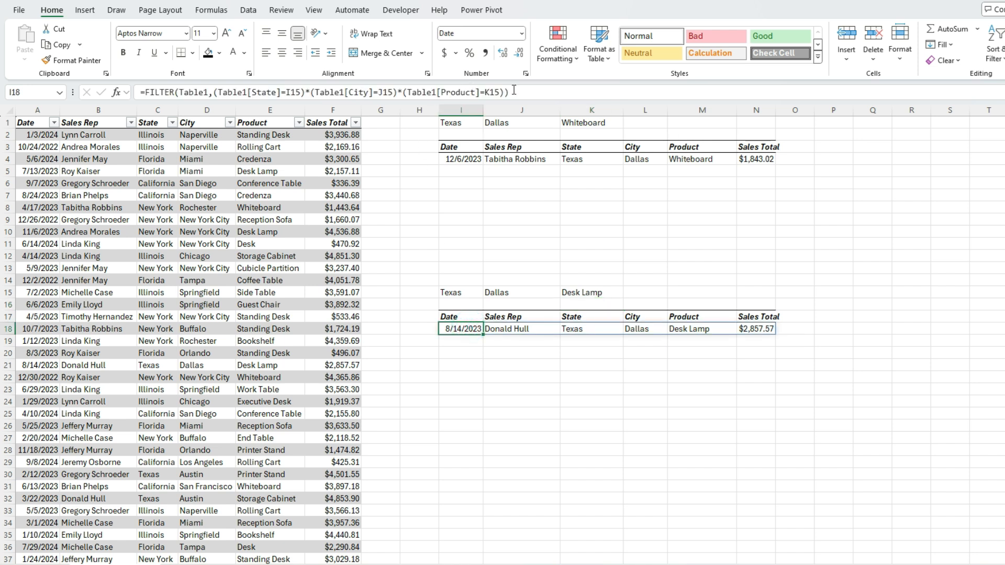
{"action": "left_click", "coordinate": [582, 291]}
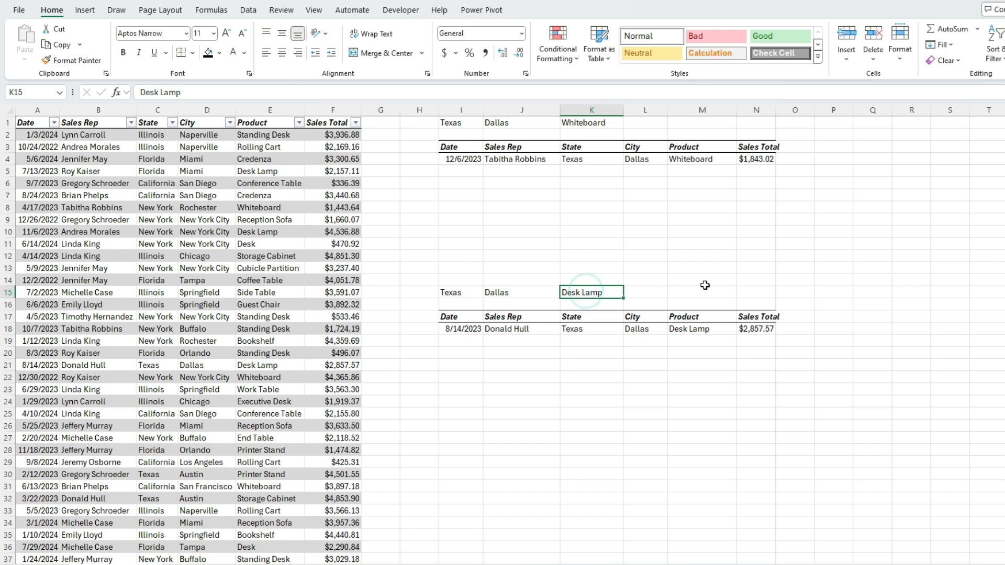
{"action": "key", "text": "Delete"}
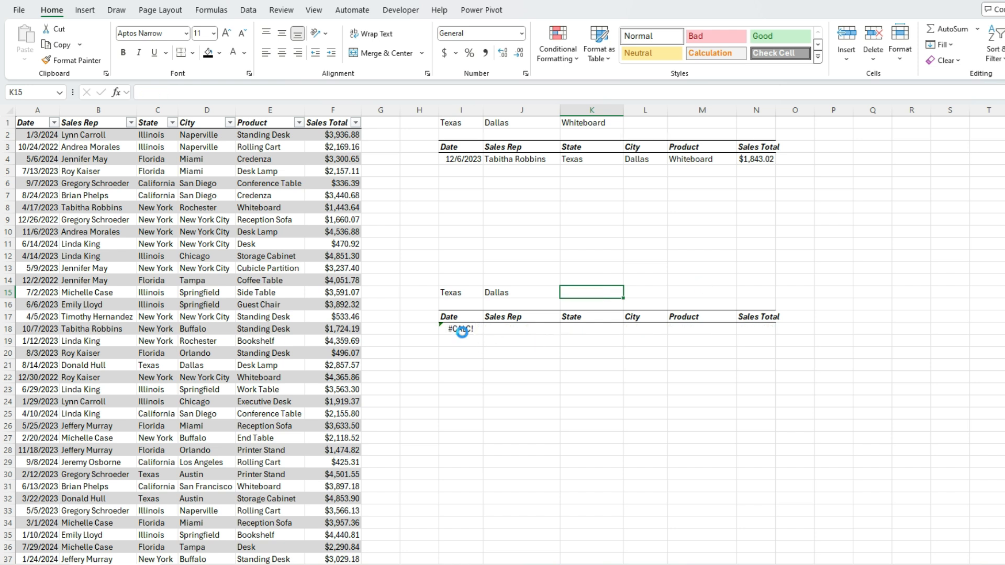
{"action": "key", "text": "ctrl+z"}
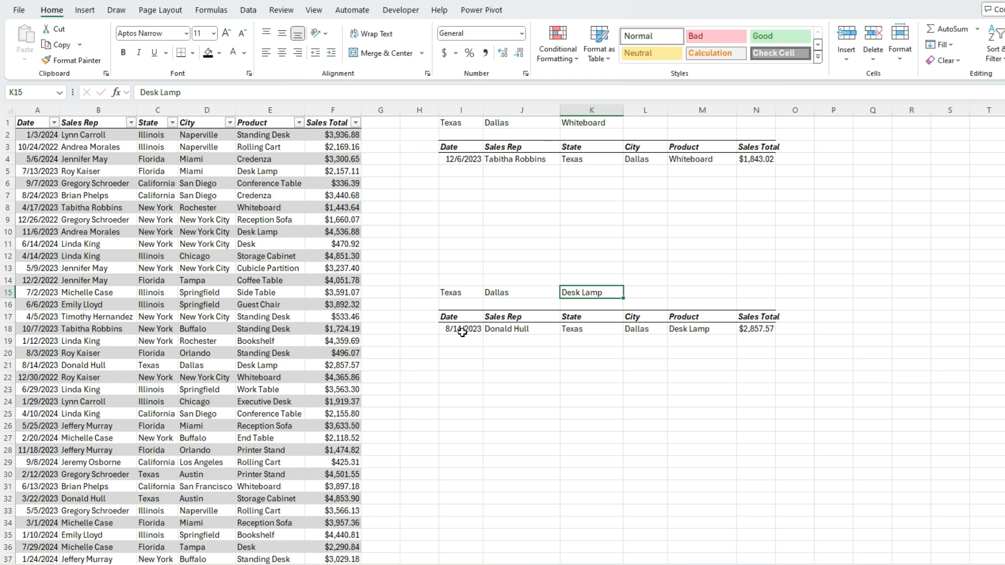
- Remove the product condition from the I18 formula, leaving =FILTER(Table1,(Table1[State]=I15)*(Table1[City]=J15))
{"action": "left_click", "coordinate": [462, 332]}
{"action": "left_click_drag", "start_coordinate": [398, 92], "coordinate": [501, 83]}
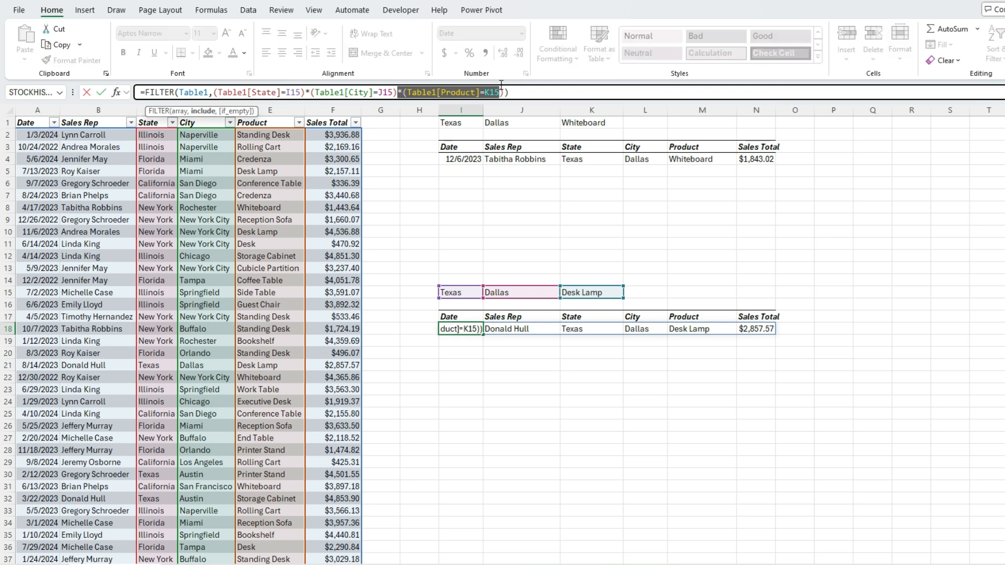
{"action": "key", "text": "Delete"}
{"action": "key", "text": "Return"}
{"action": "key", "text": "Up"}
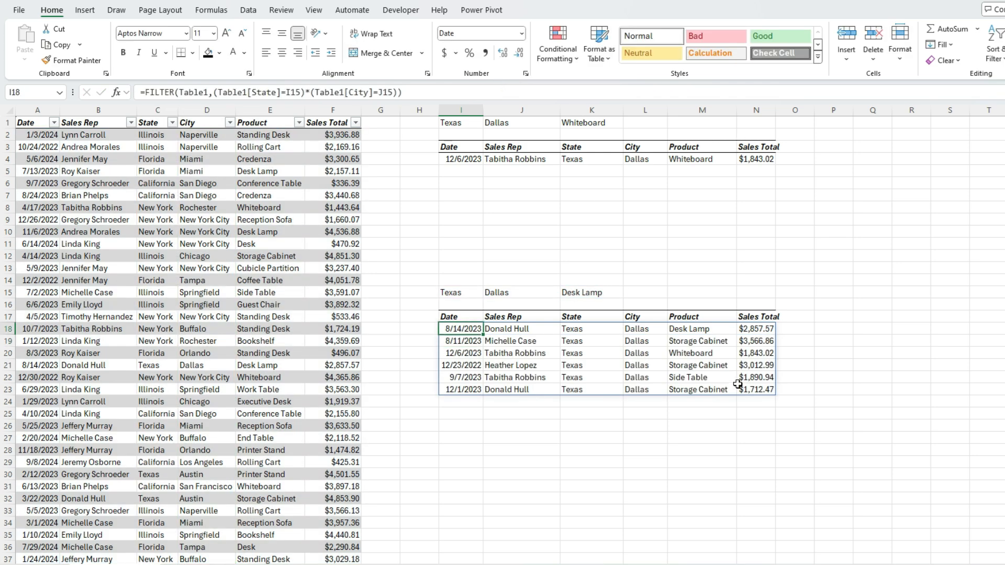
- Clear the unused product criterion from cell K15 of the copied block
{"action": "left_click", "coordinate": [604, 290]}
{"action": "key", "text": "Delete"}
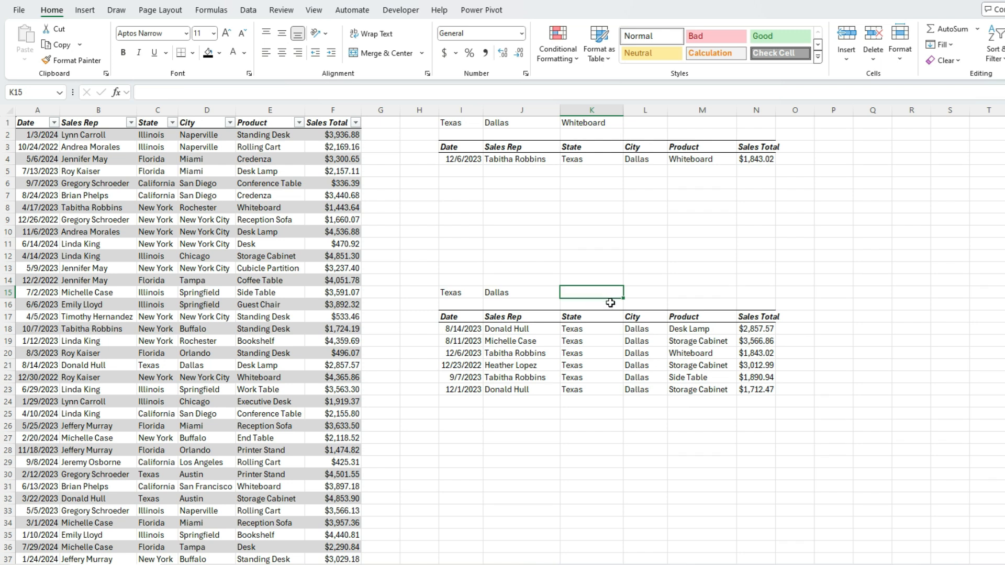
{"action": "left_click", "coordinate": [474, 288]}
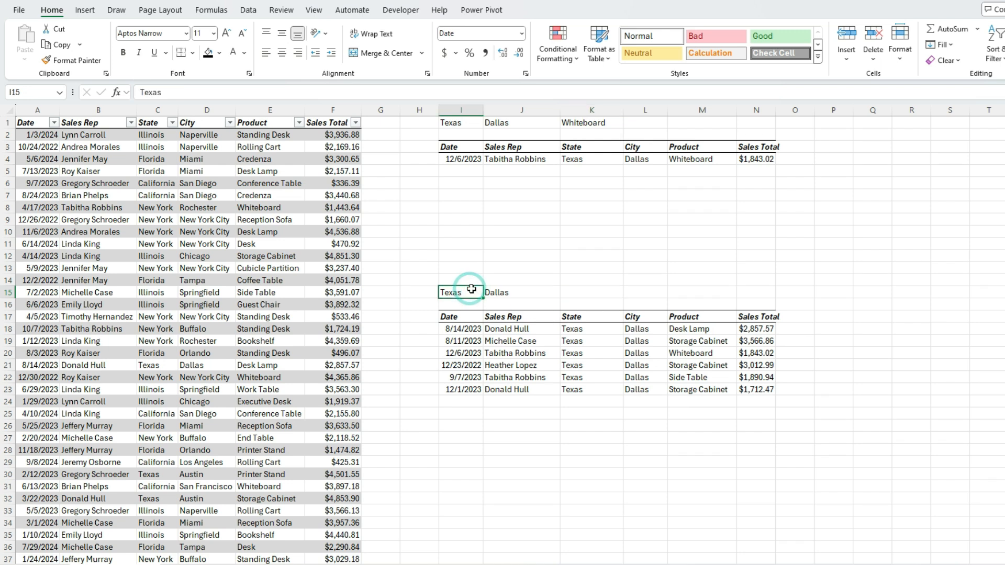